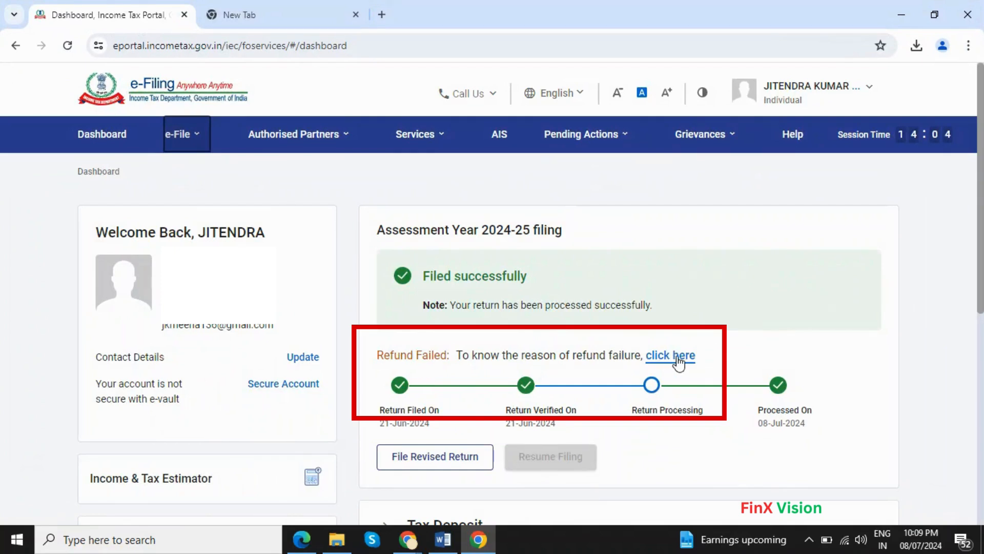
Step: Show the 2024-25 return's full status timeline with the refund failure
click(679, 360)
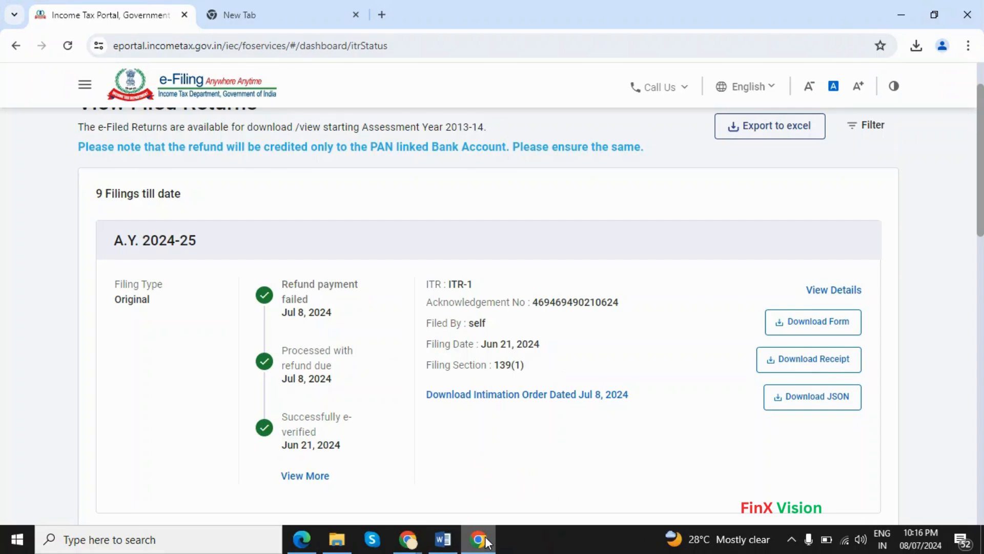
click(295, 477)
scroll(297, 478, down, 1)
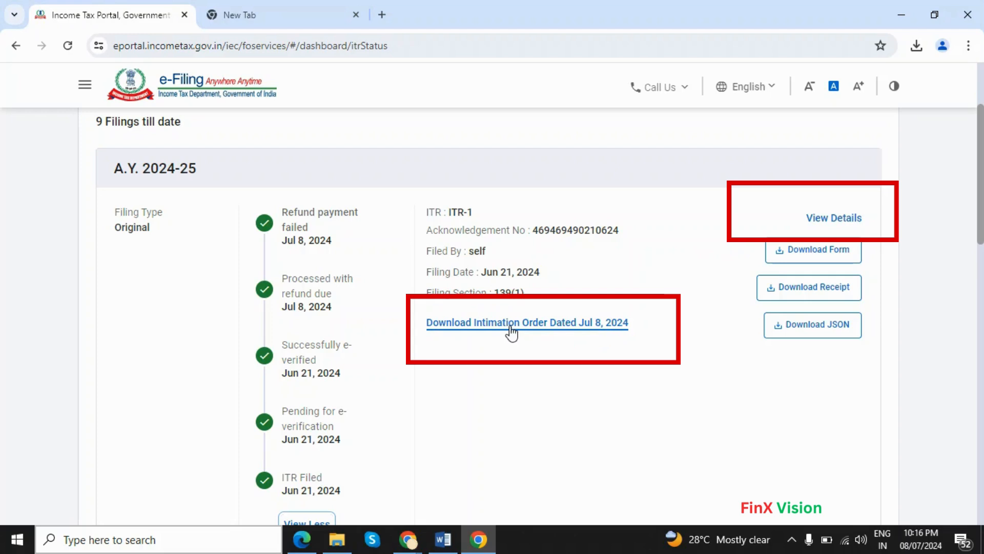
Step: Download the intimation order dated Jul 8, 2024 and open the PDF
click(513, 333)
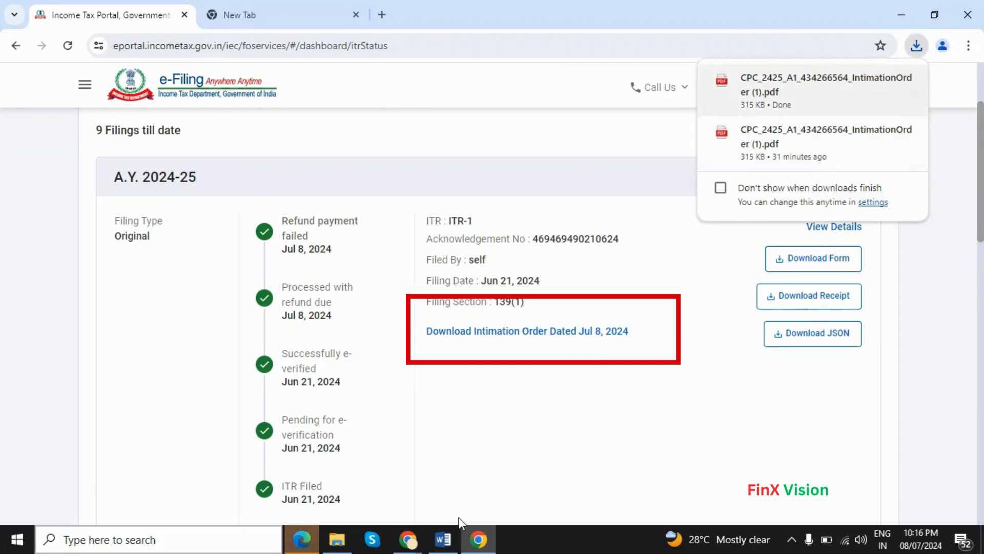
click(758, 92)
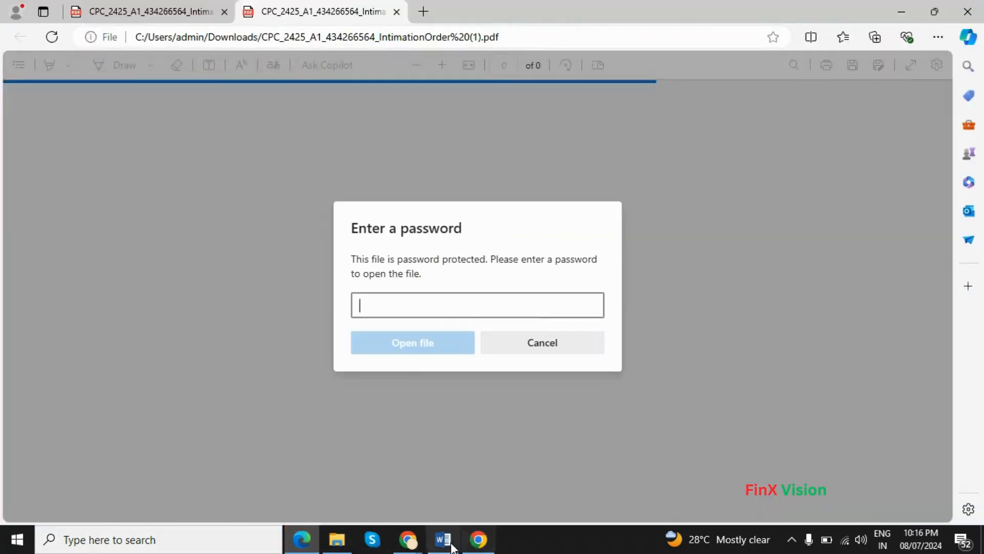
click(451, 547)
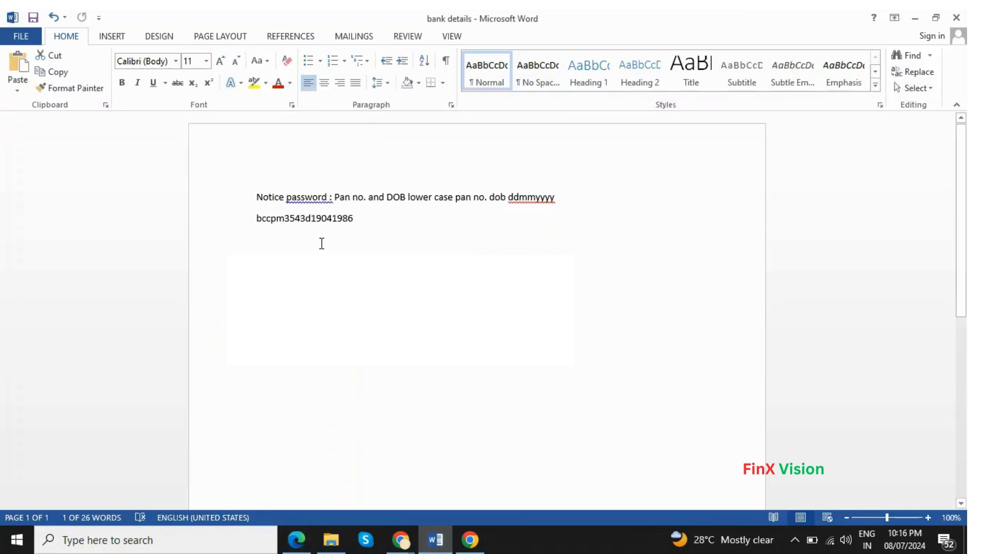
Step: Copy the notice password line from the 'bank details' Word document
triple_click(323, 224)
key(ctrl+c)
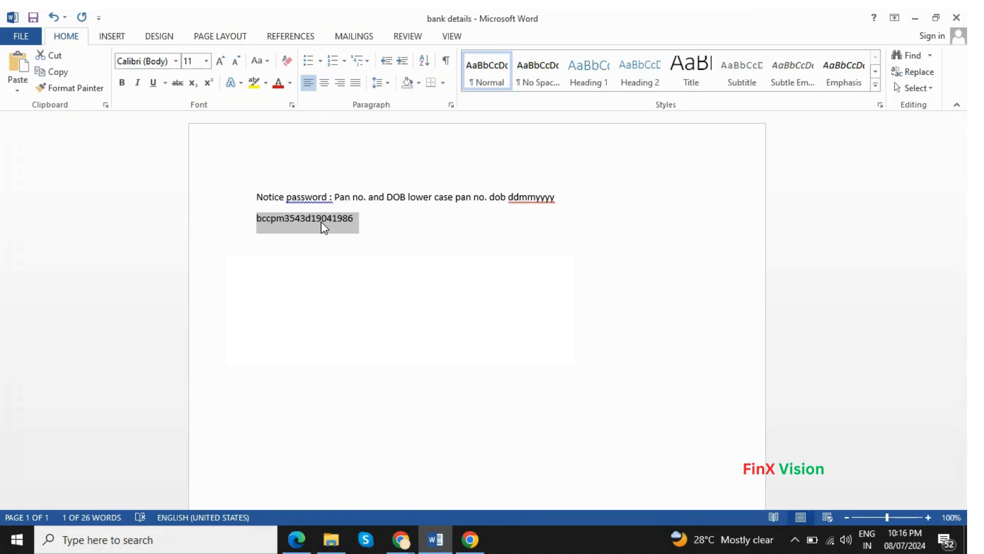
click(470, 538)
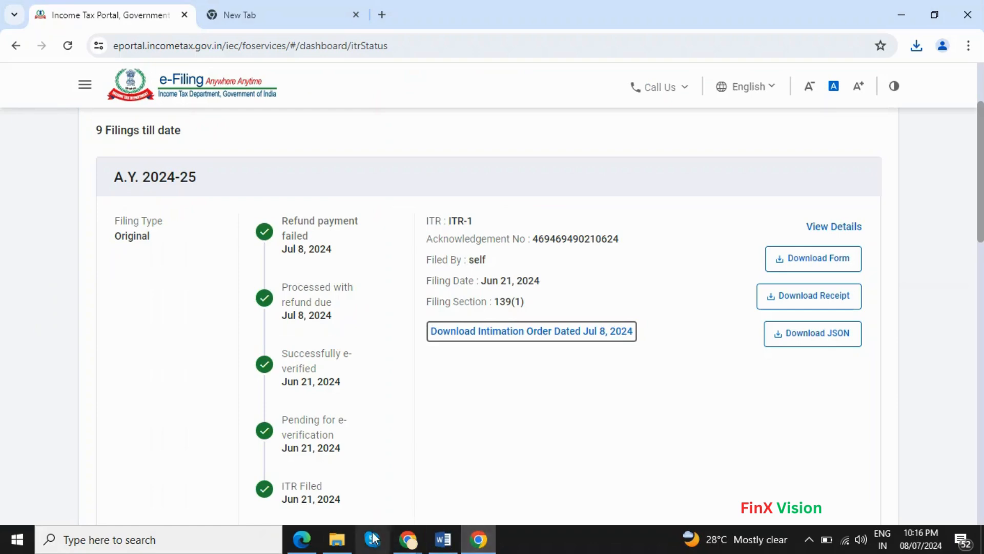
Step: Unlock the intimation order PDF with the copied notice password
click(297, 539)
key(ctrl+v)
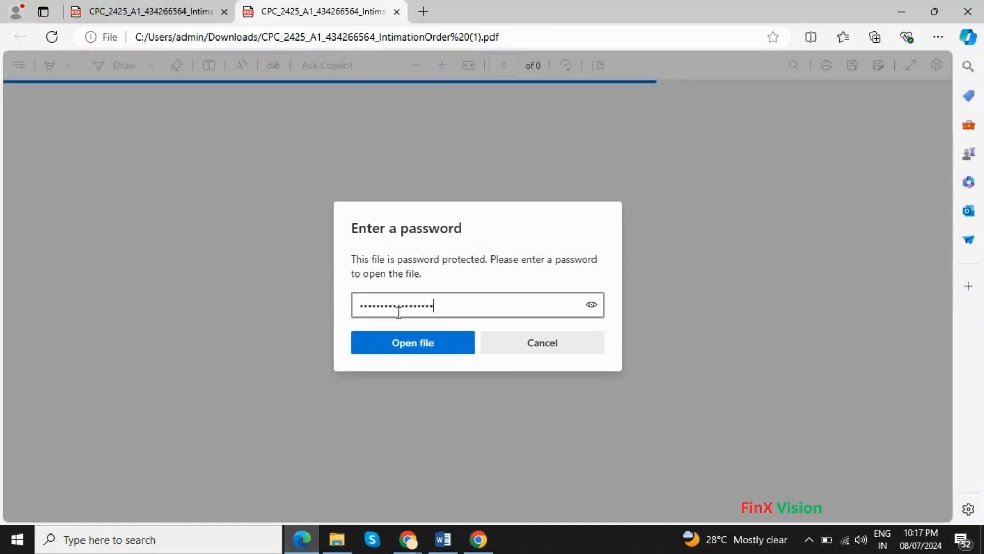
key(Return)
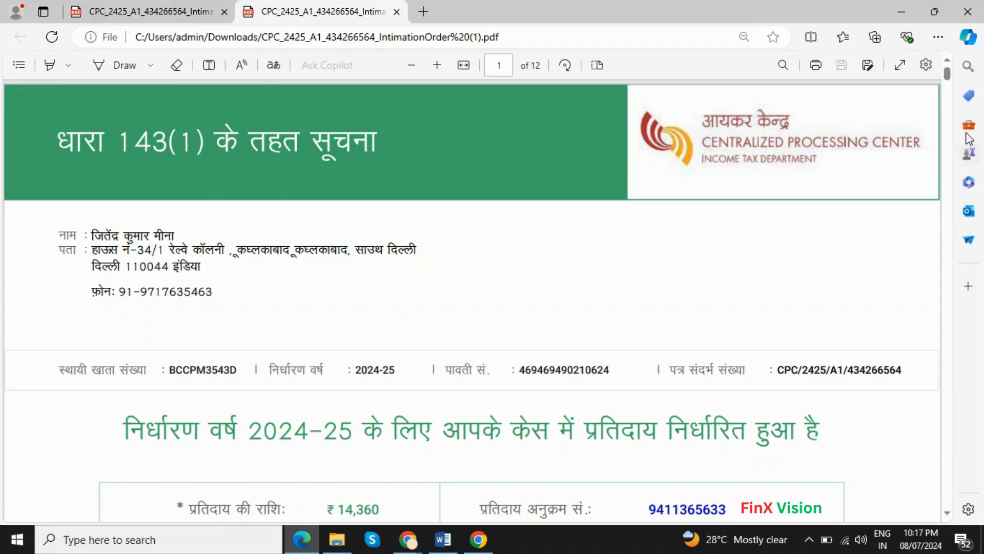
Step: Review the tax computation pages down to the net refundable amount of 14,360
drag(947, 75, 947, 318)
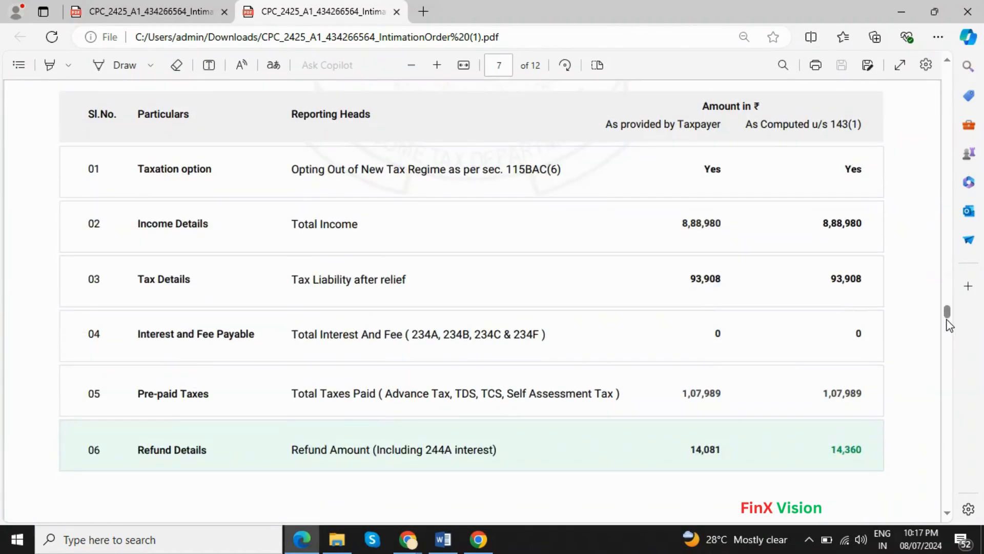
click(947, 326)
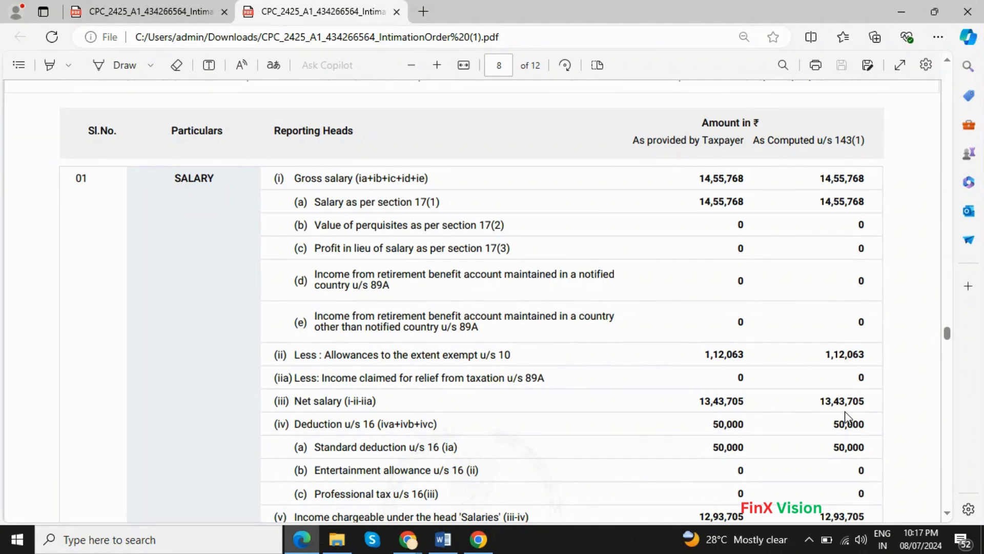
scroll(845, 411, down, 1)
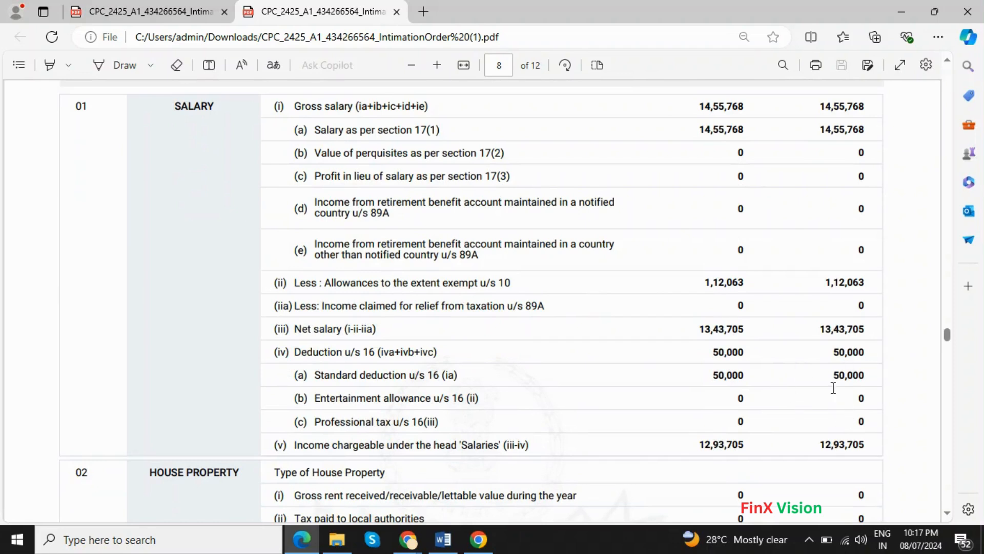
scroll(653, 419, down, 1)
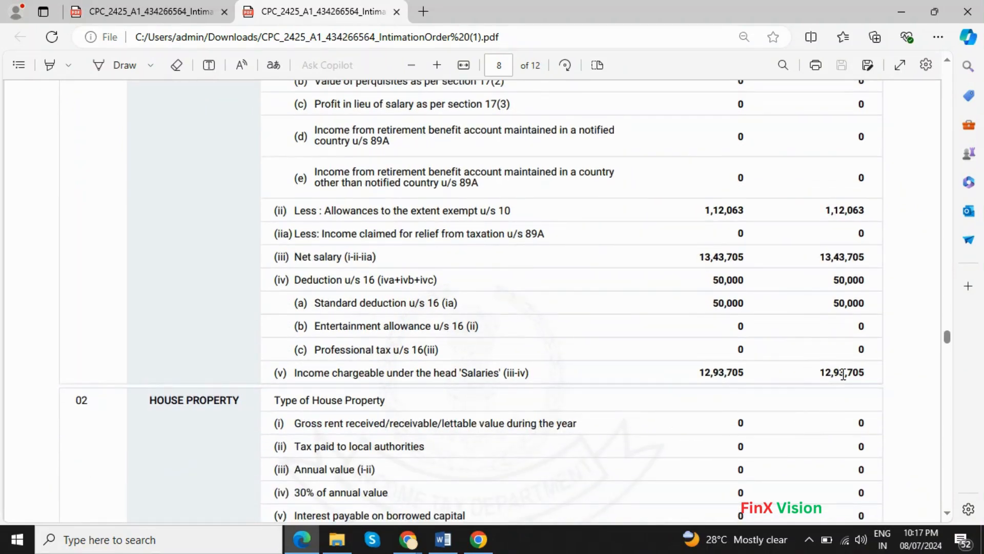
scroll(843, 374, down, 7)
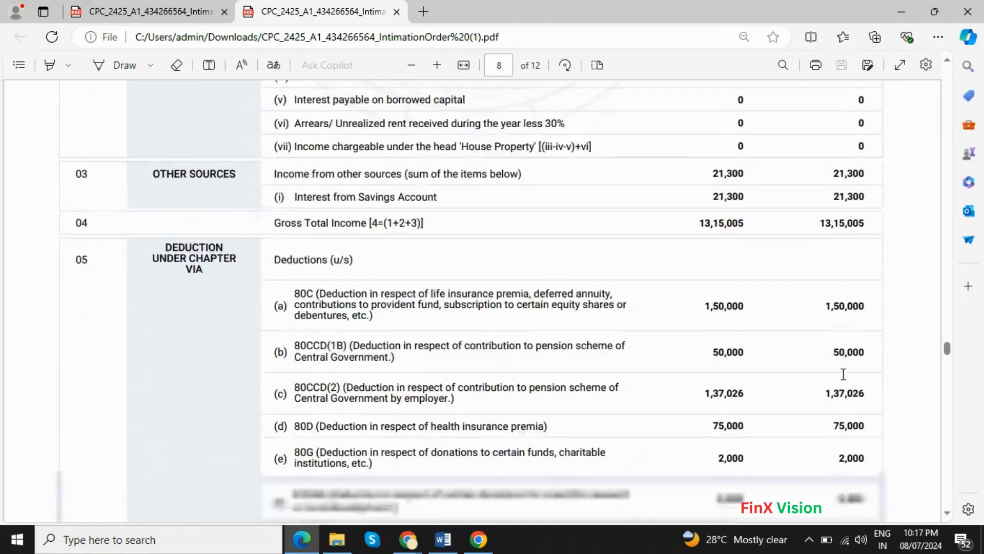
scroll(797, 233, up, 1)
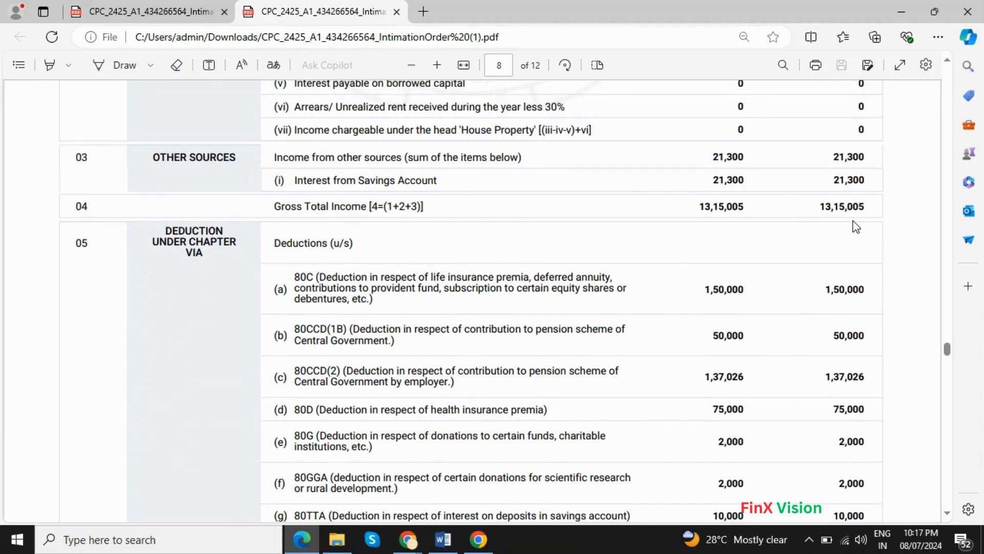
scroll(826, 223, down, 3)
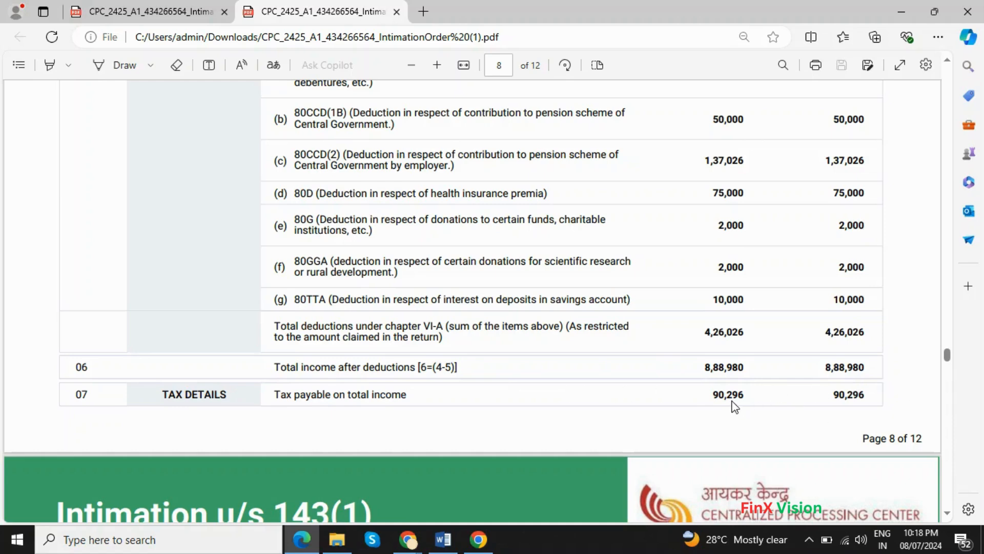
scroll(886, 405, down, 4)
scroll(886, 405, down, 10)
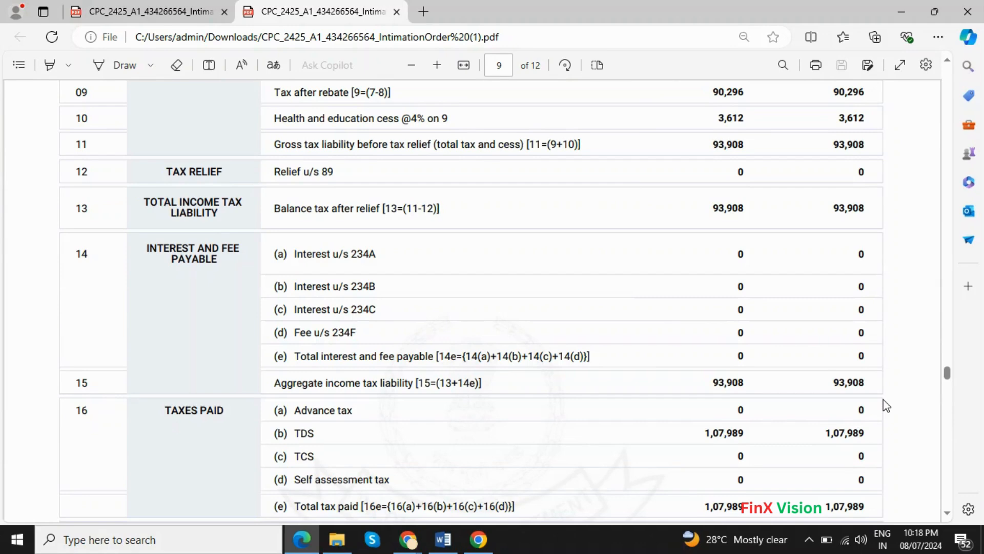
scroll(886, 405, down, 4)
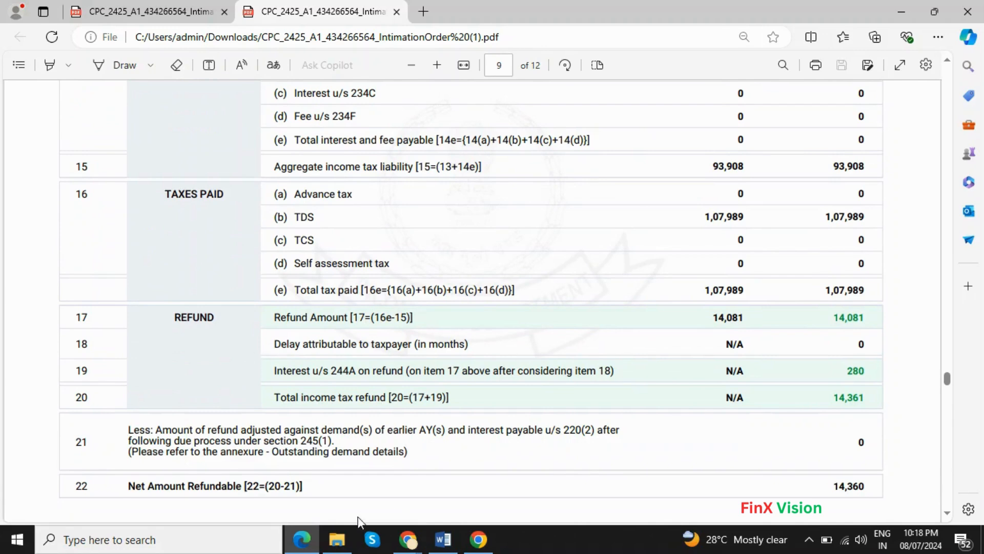
click(476, 539)
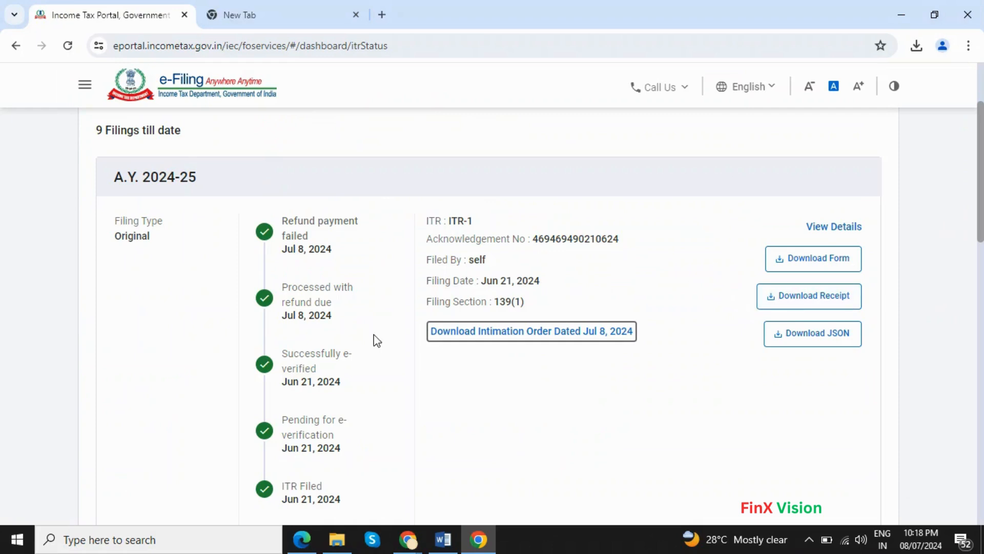
Step: View the A.Y. 2024-25 status history showing the Jul 8, 2024 refund failure
click(843, 233)
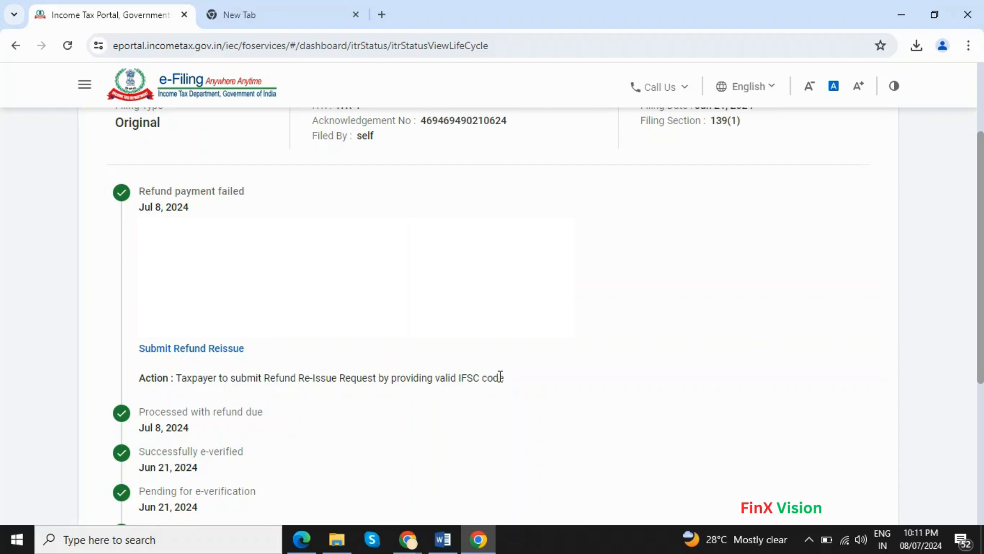
scroll(497, 380, up, 5)
click(407, 136)
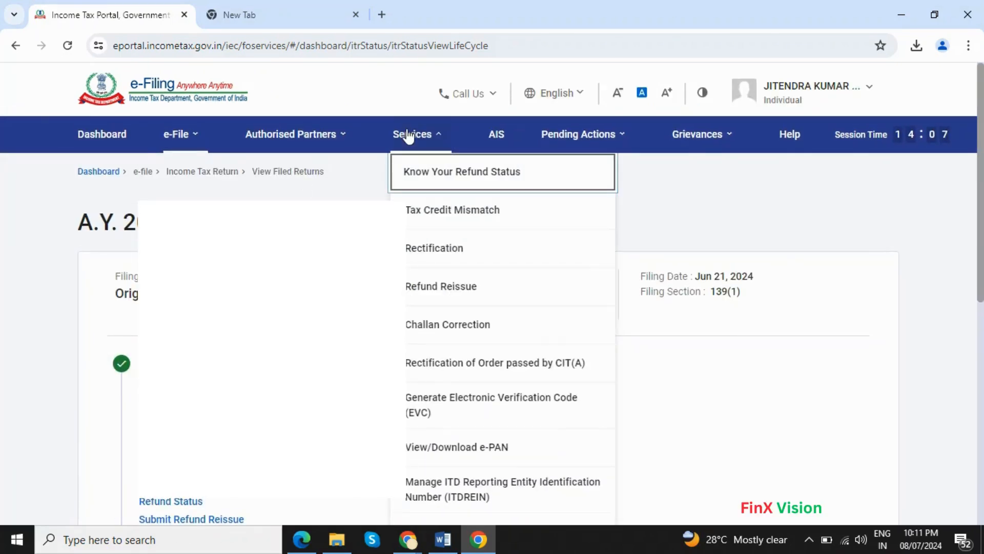
Step: Create a Refund Reissue request for the 2024-25 return that failed for Invalid IFSC Code
click(443, 288)
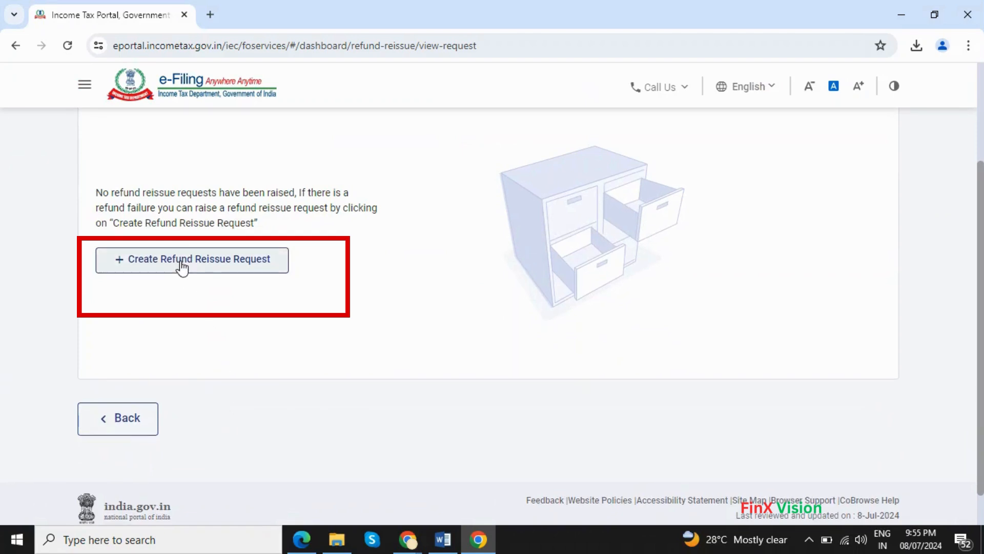
click(182, 264)
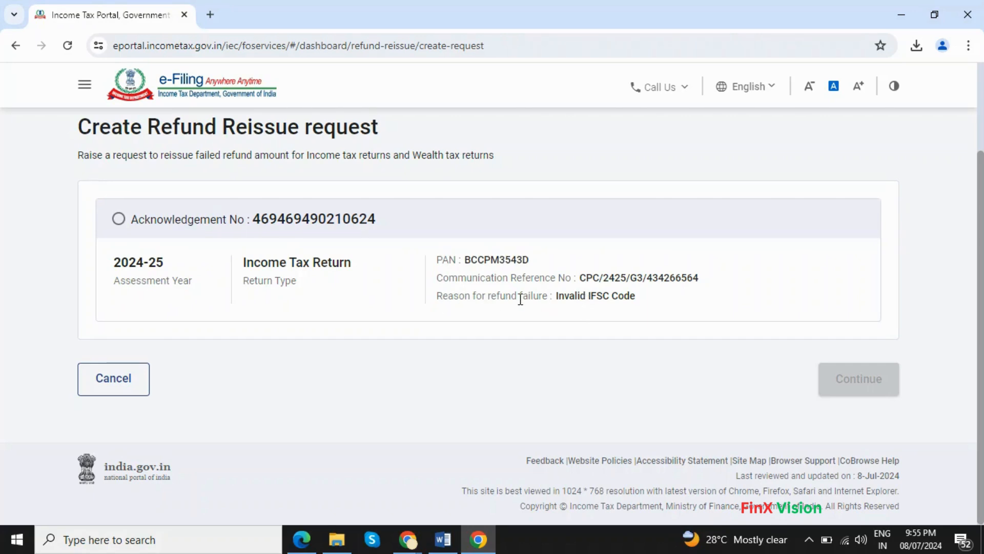
drag(561, 297, 653, 298)
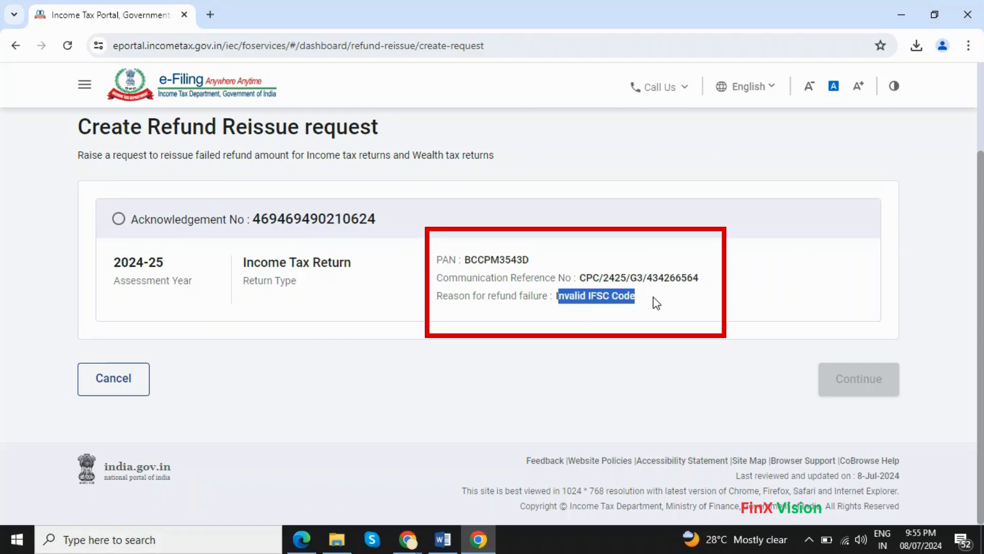
click(347, 332)
click(115, 217)
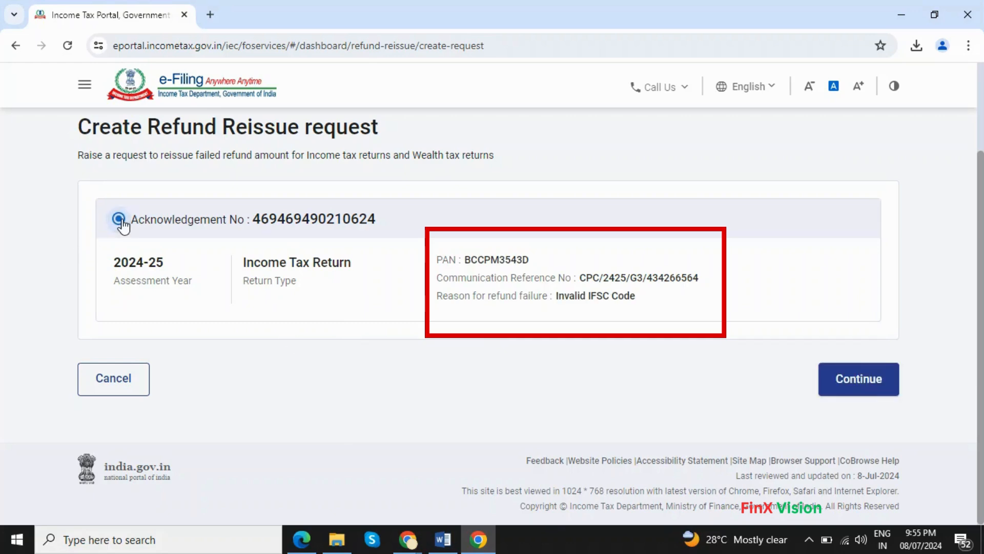
click(872, 381)
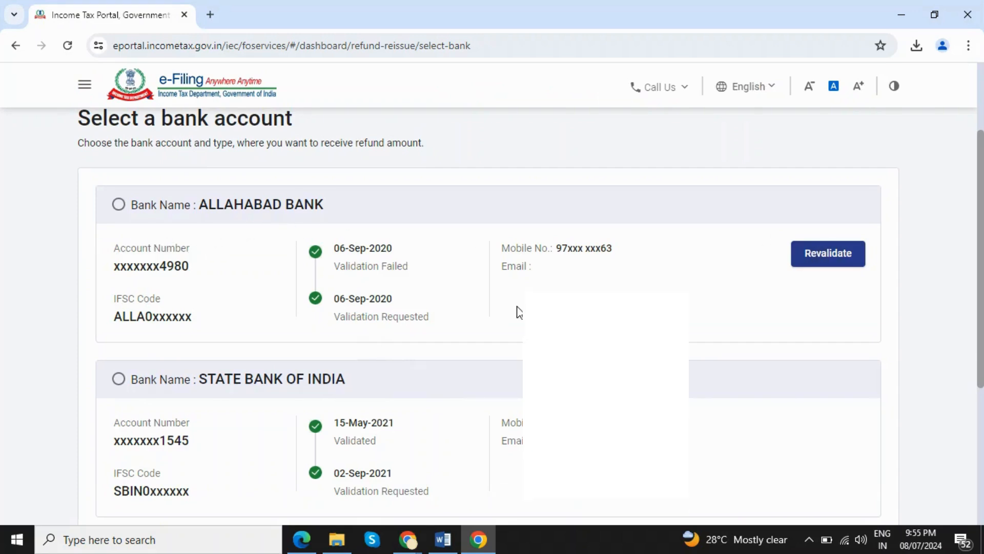
Step: Select the validated State Bank of India account, then start adding a new bank account
scroll(518, 311, down, 3)
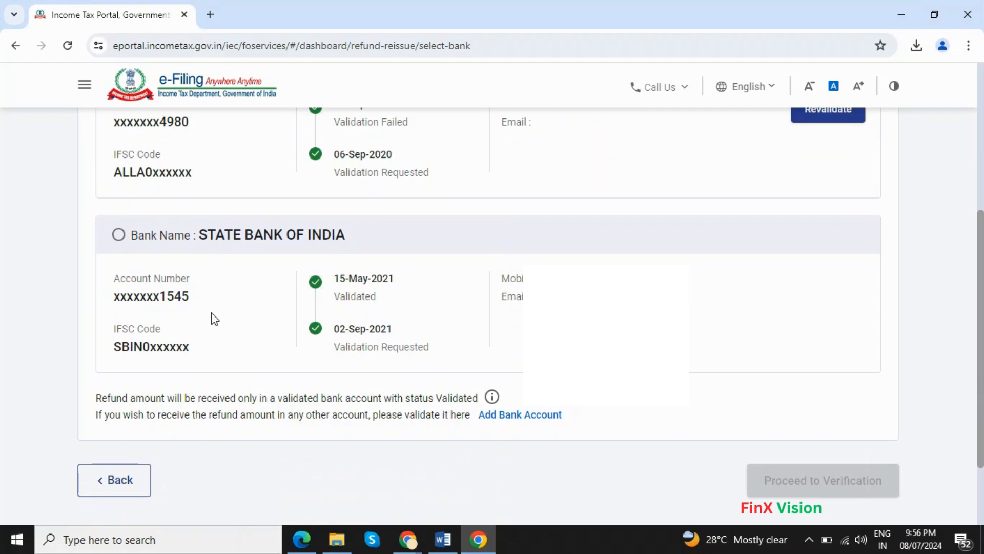
click(119, 235)
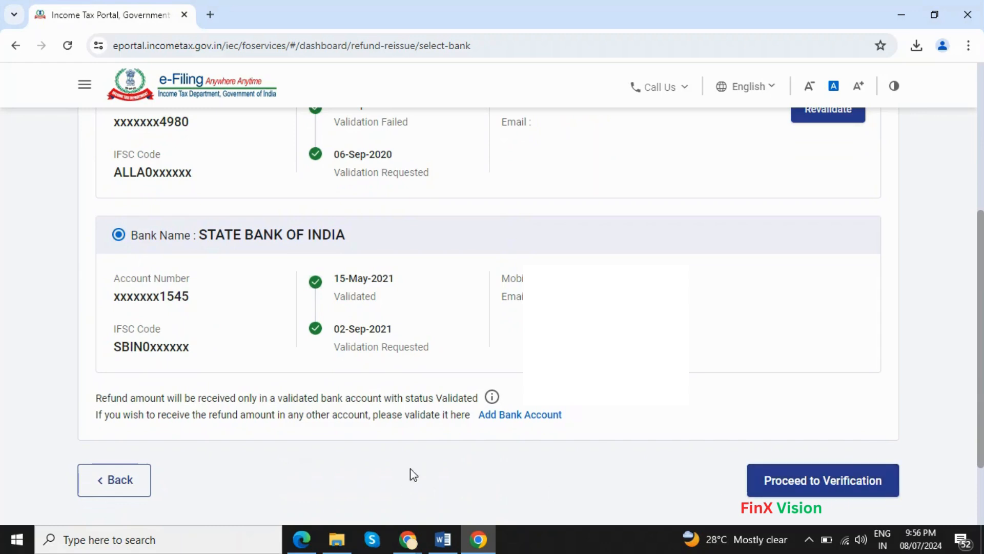
click(519, 415)
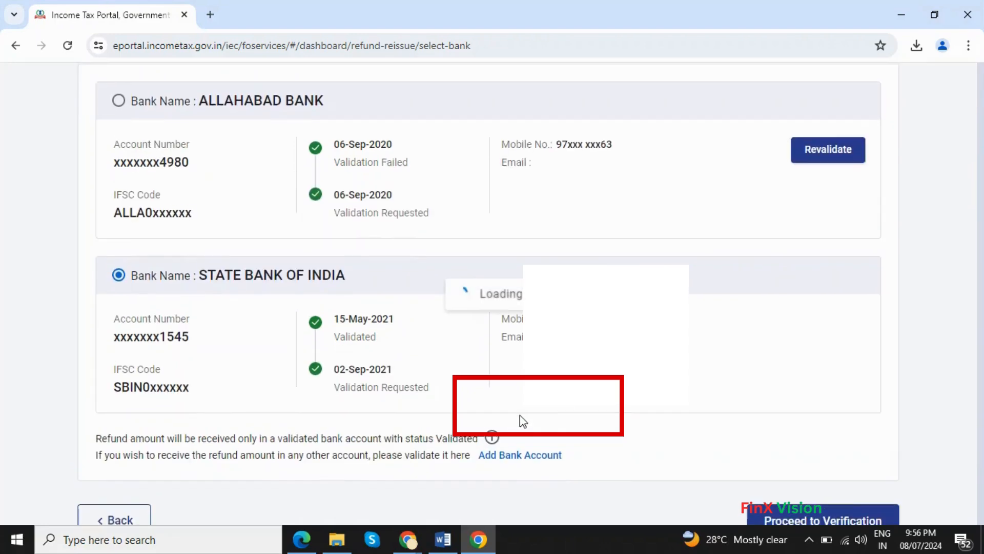
Step: Enter the new bank account number and its confirmation
scroll(145, 235, up, 5)
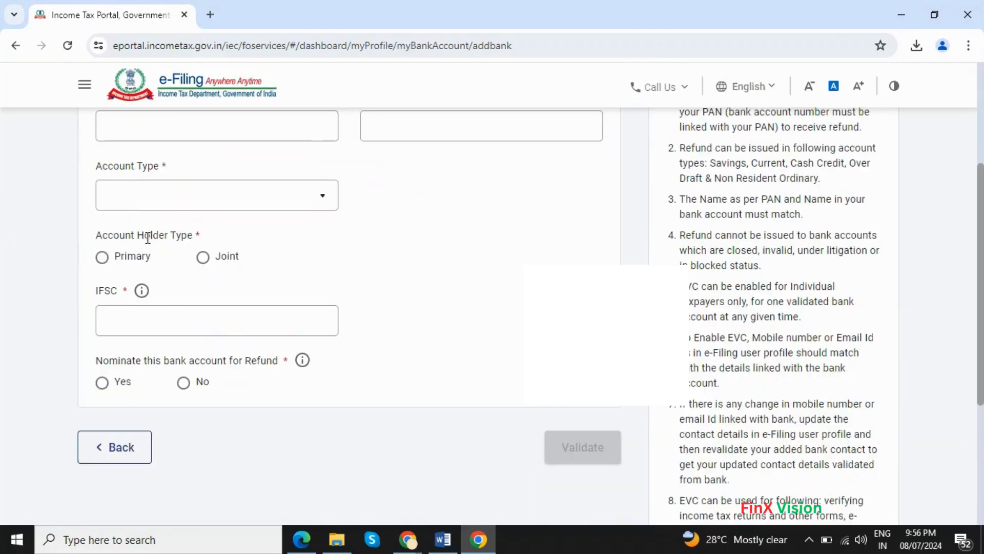
click(162, 276)
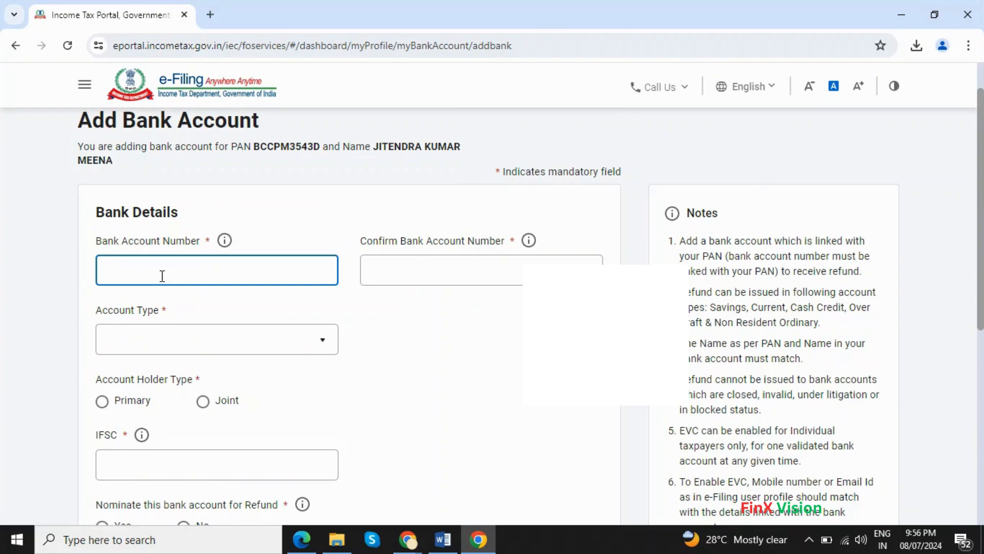
text(12345678901)
key(Tab)
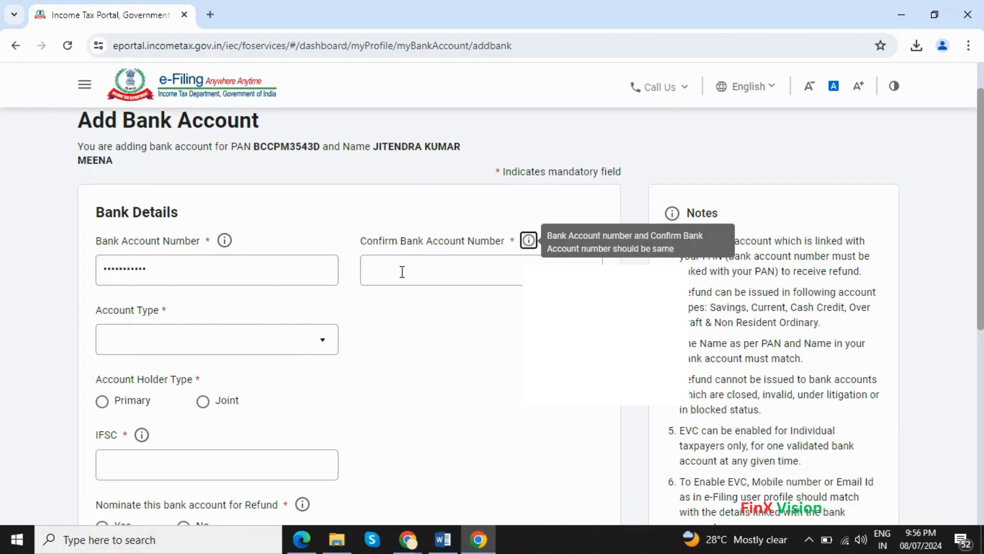
click(407, 269)
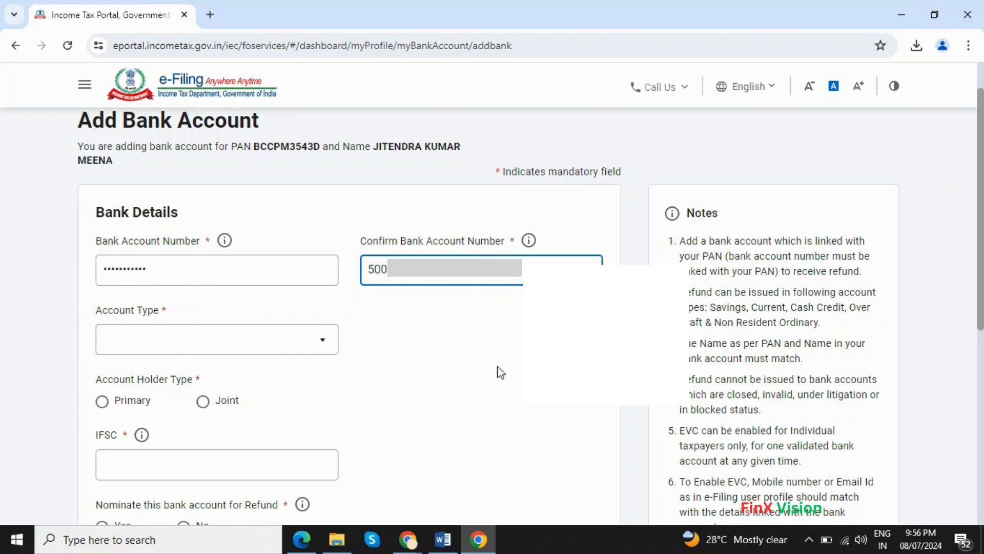
Step: Set account type to Saving Bank Account, holder as Primary, and IFSC IDIB000D662
click(251, 349)
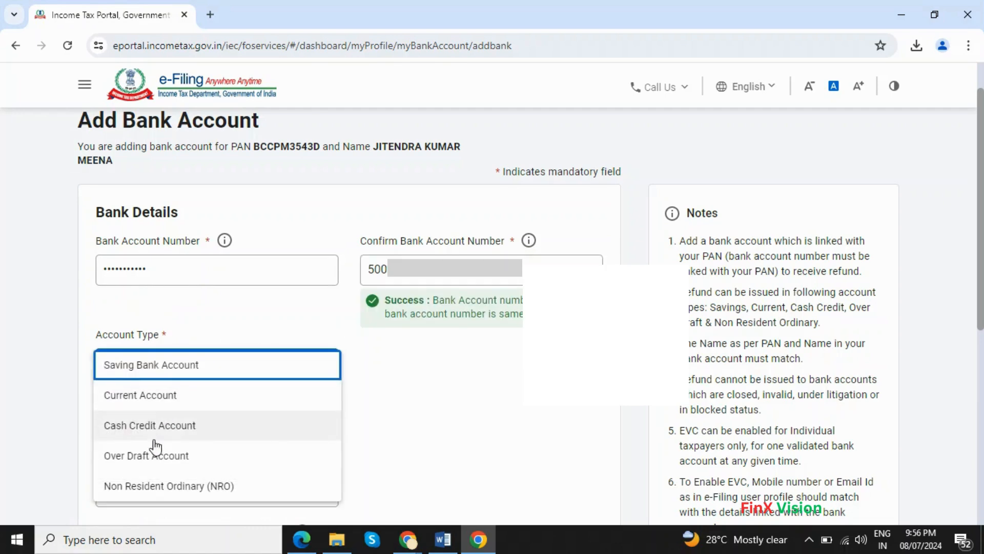
scroll(167, 446, down, 3)
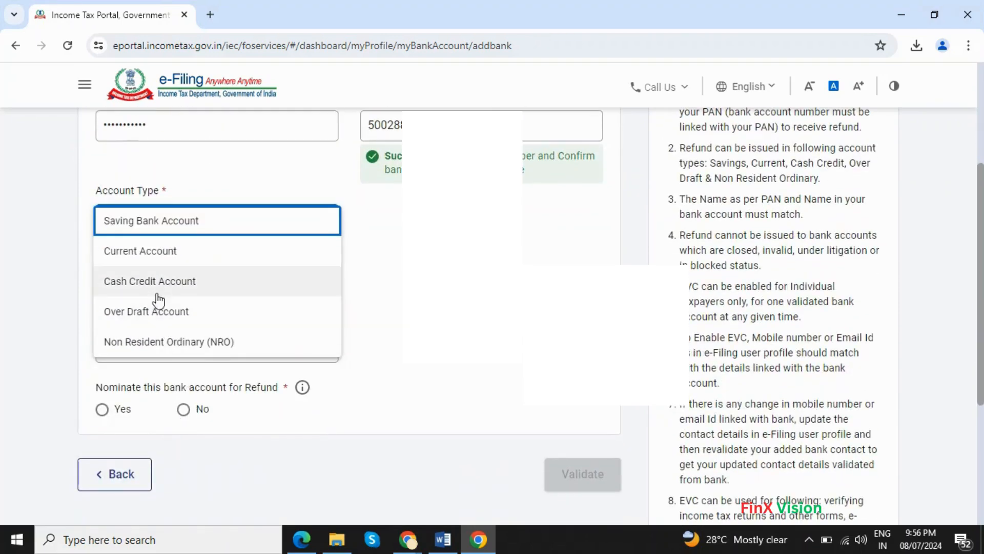
click(161, 234)
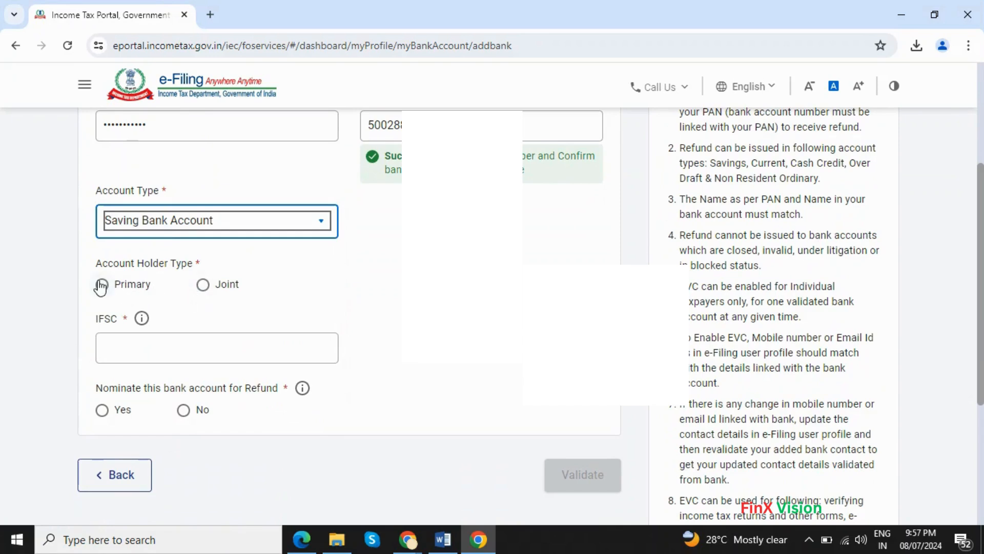
click(101, 285)
click(156, 345)
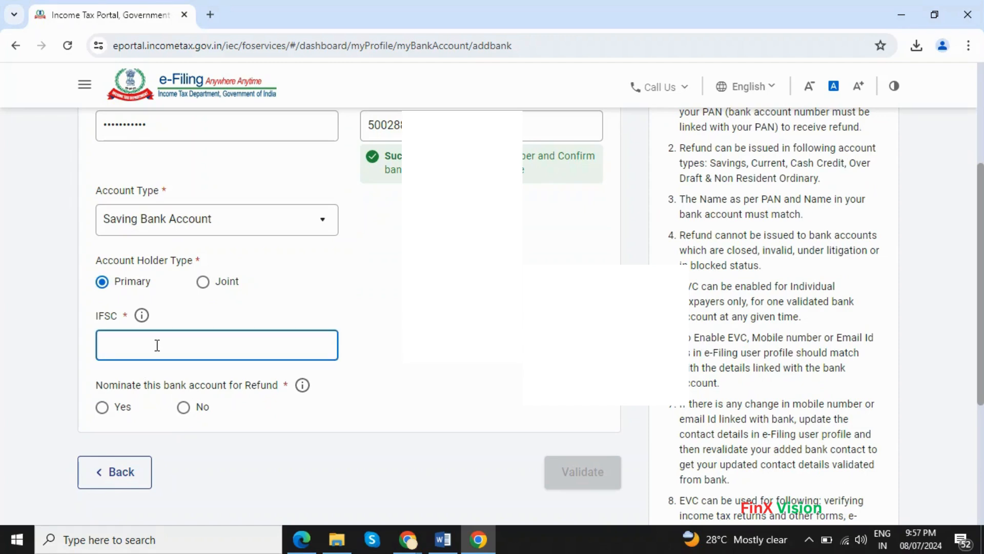
text(I)
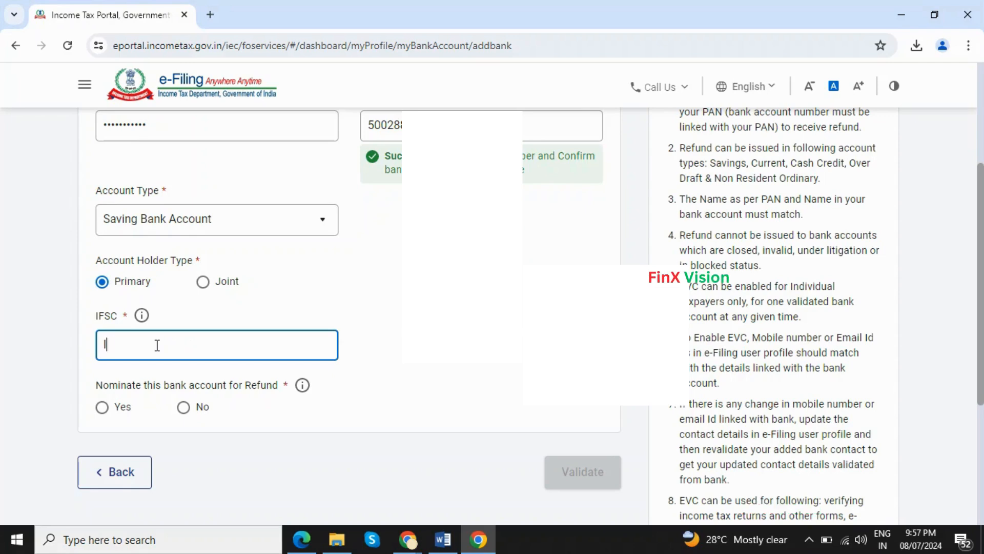
text(DIB000D662)
key(ctrl+a)
key(BackSpace)
text(IDIB000D662)
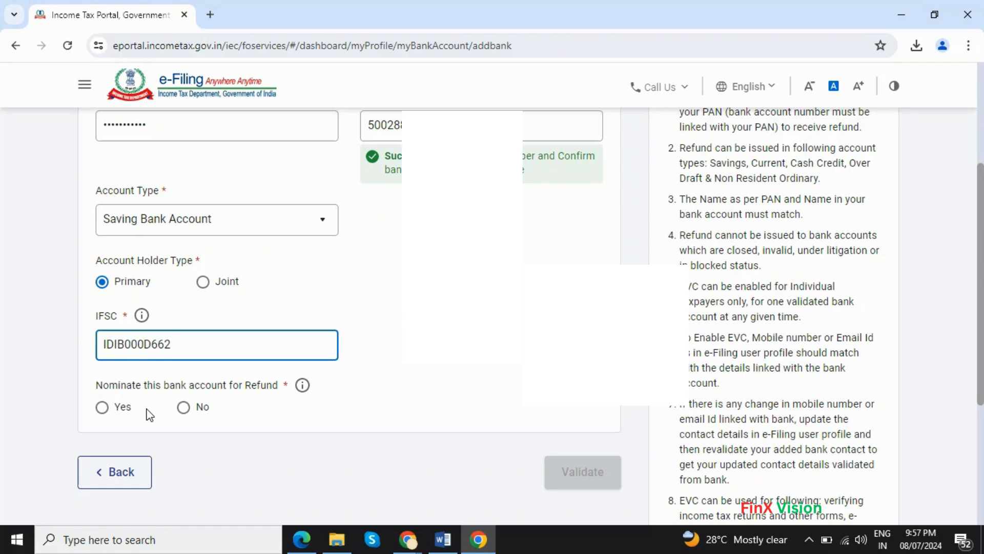
Step: Nominate the Indian Bank account for refunds and submit its details for validation
click(122, 410)
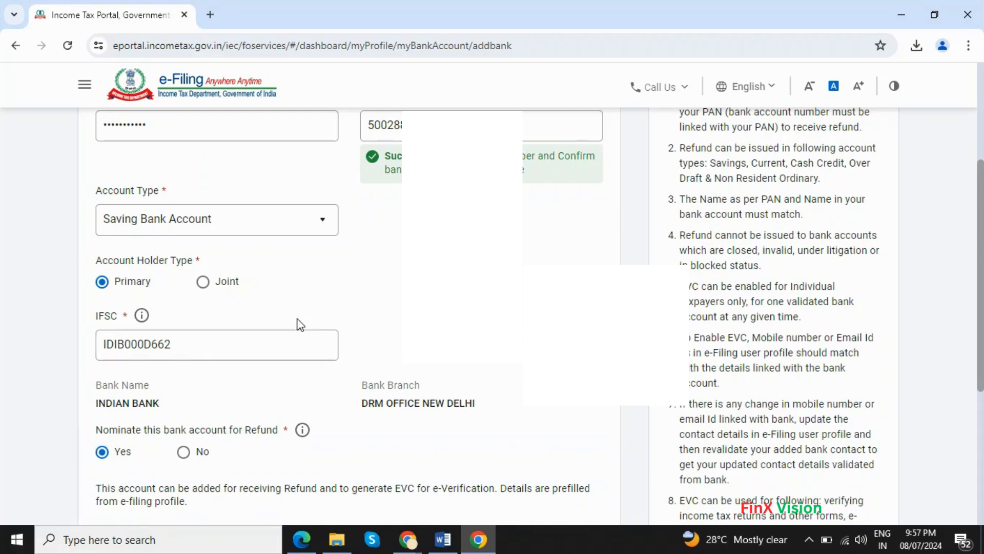
scroll(296, 318, up, 2)
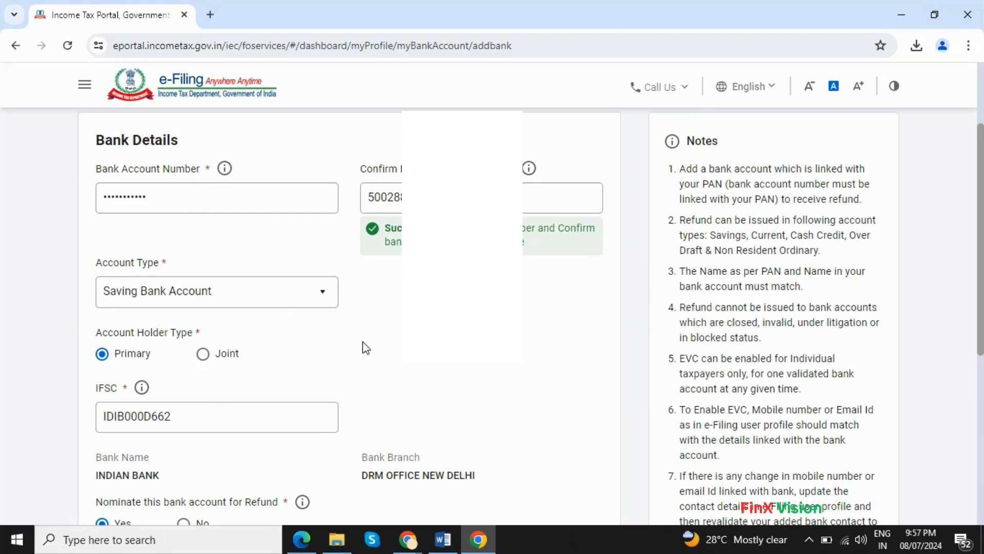
scroll(362, 346, down, 2)
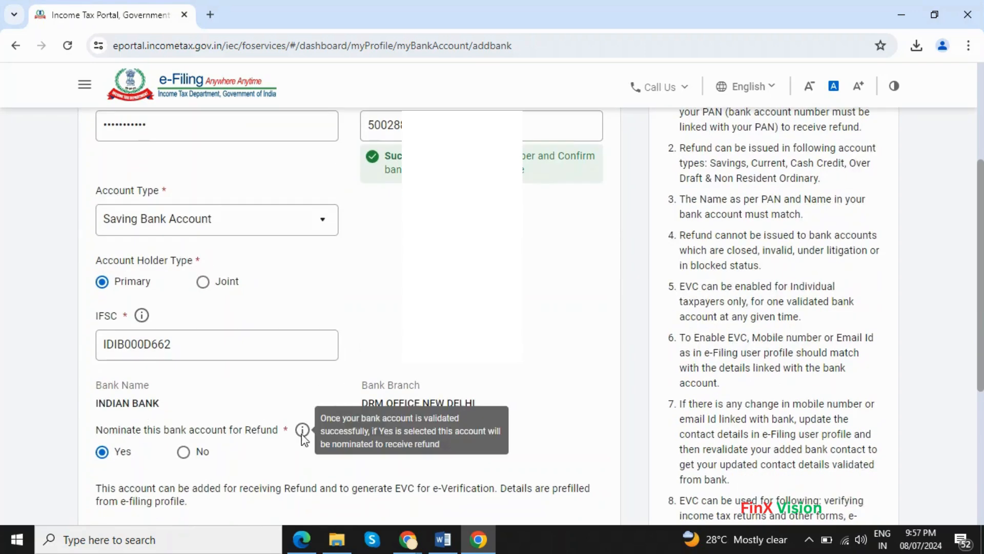
scroll(273, 457, down, 5)
scroll(273, 457, down, 1)
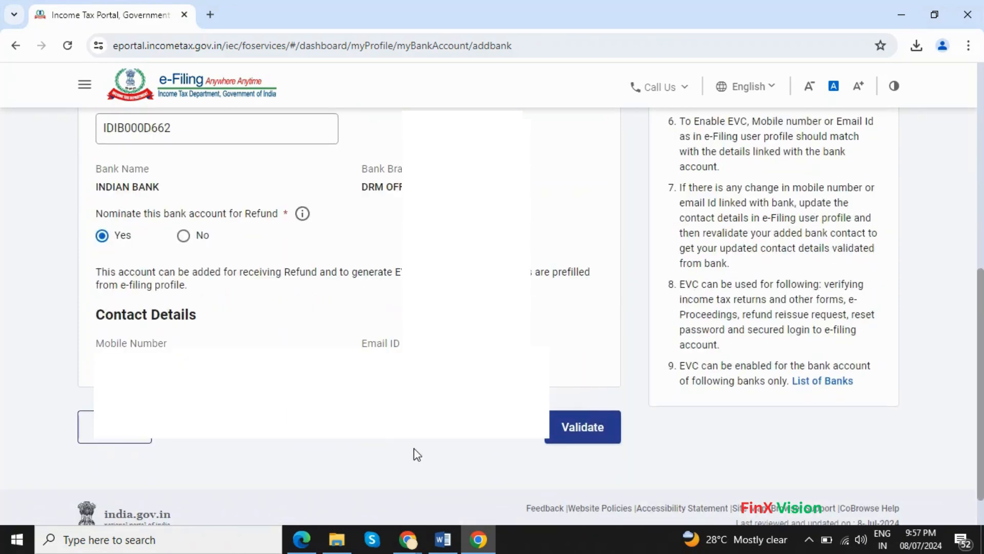
click(592, 432)
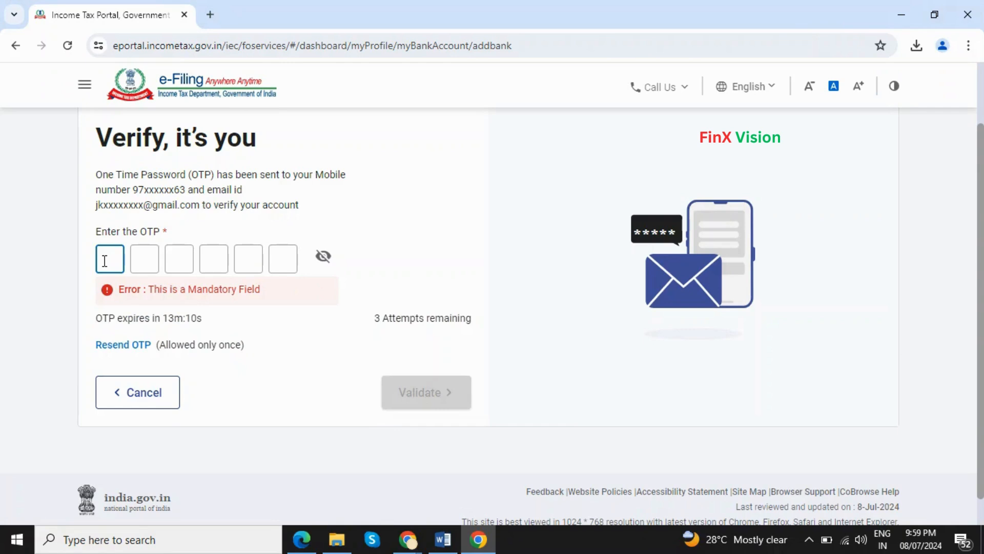
Step: Enter the received six-digit OTP, reveal it to check, and submit the validation
text(123)
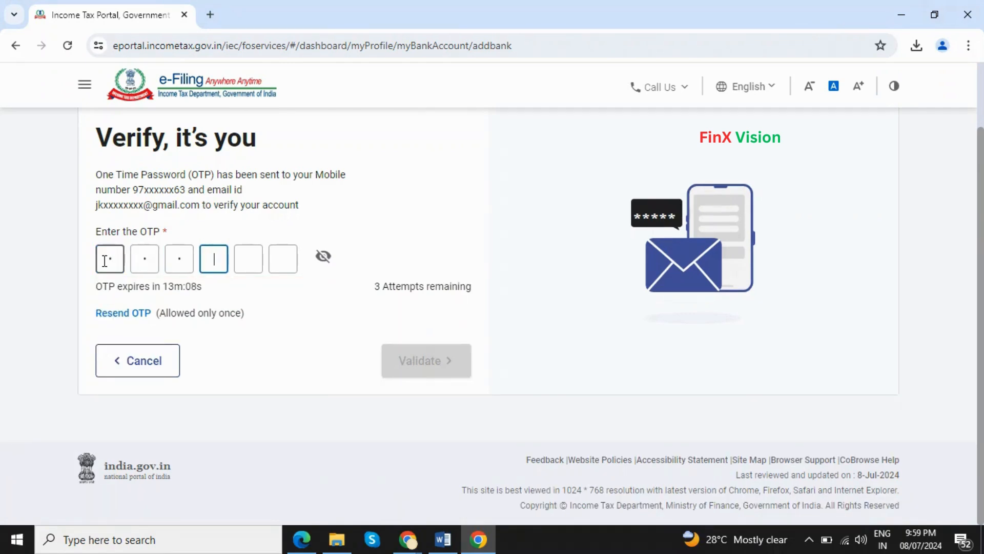
text(456)
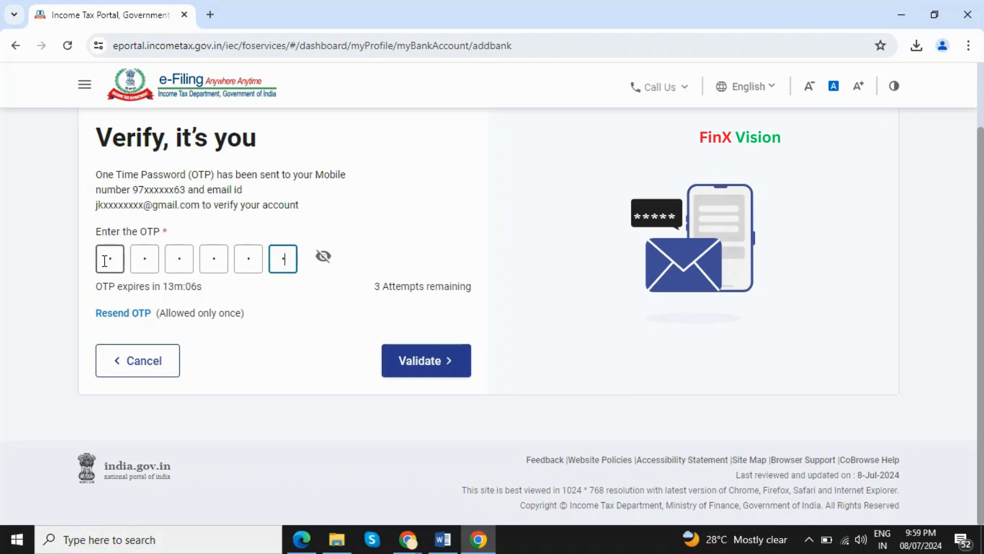
click(323, 256)
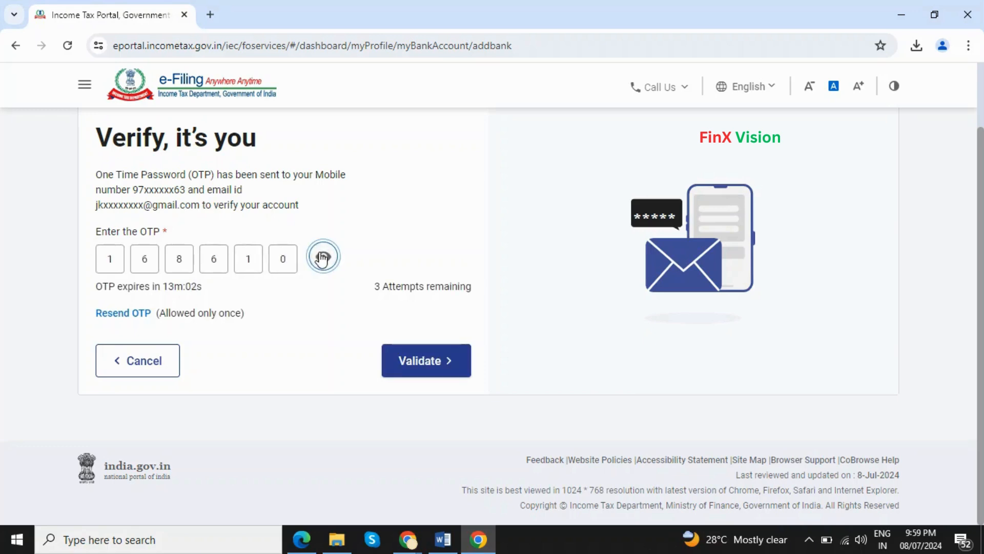
click(415, 375)
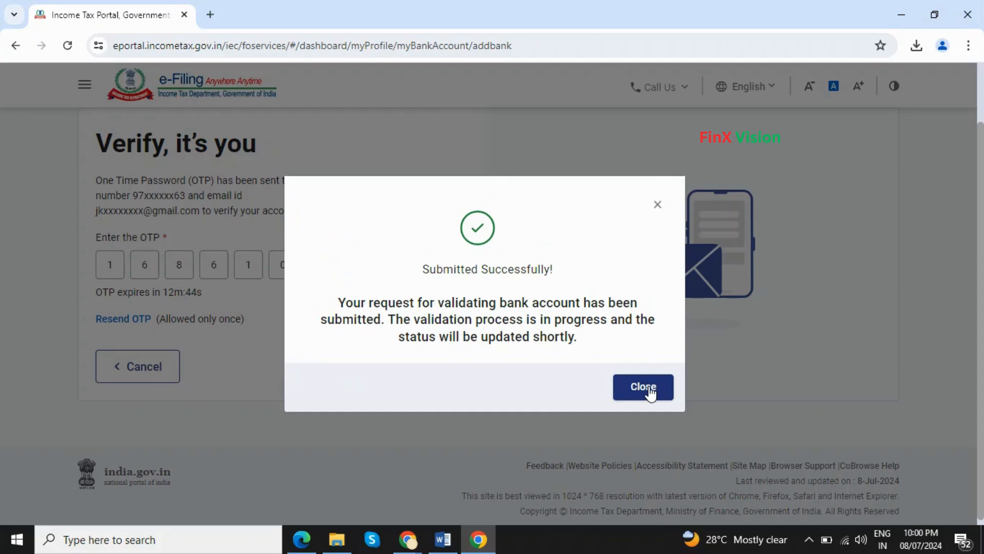
Step: Choose the validated INDIAN BANK account for the refund and proceed to verification
click(649, 392)
scroll(590, 411, down, 4)
scroll(593, 412, down, 3)
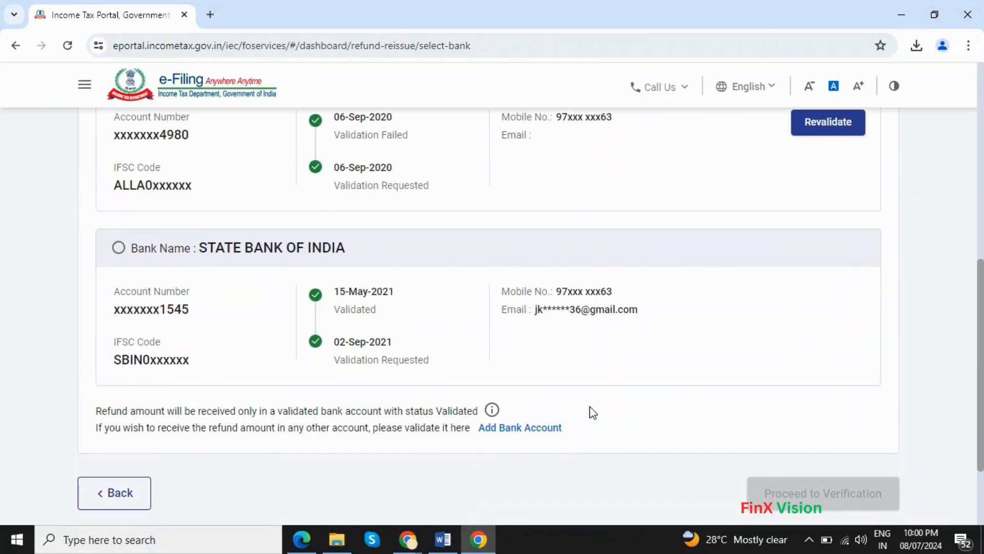
scroll(593, 412, up, 7)
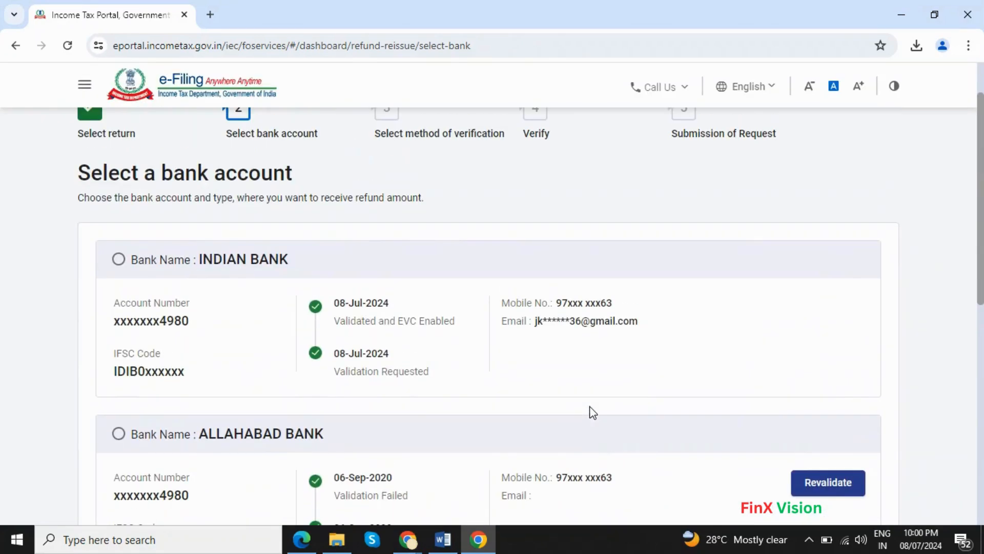
click(118, 260)
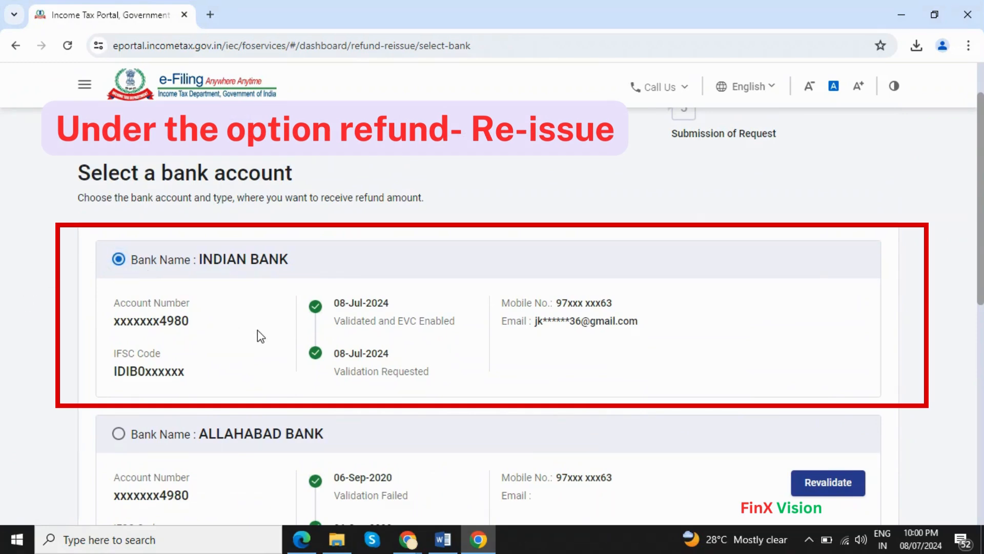
scroll(290, 354, down, 3)
scroll(303, 354, down, 3)
scroll(302, 353, down, 4)
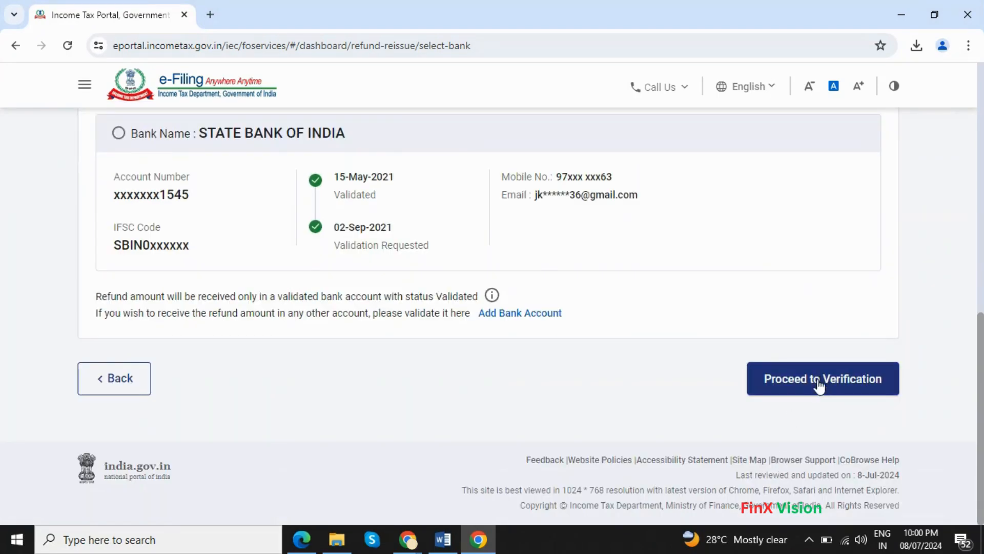
click(818, 386)
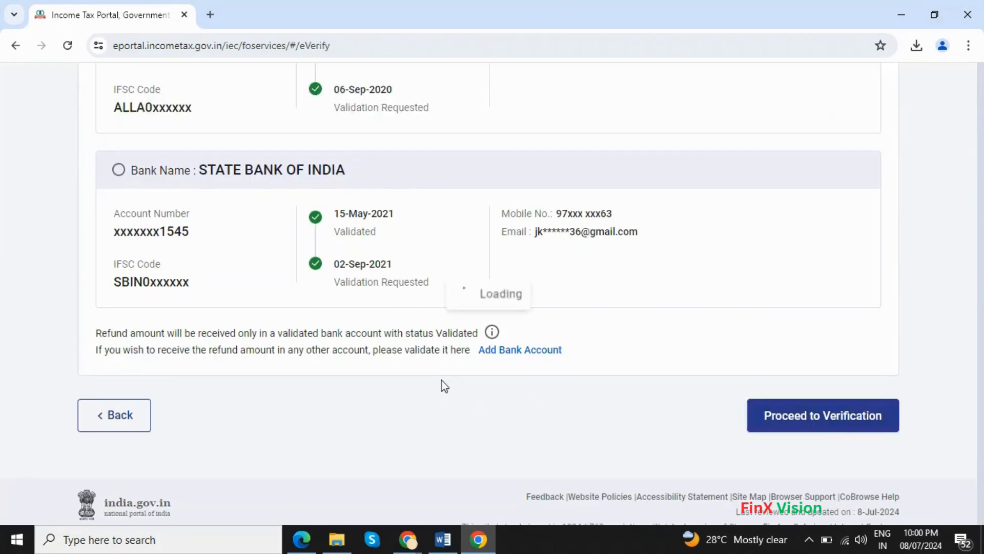
Step: Choose OTP to the Aadhaar-registered mobile, consent to Aadhaar validation and request the OTP
scroll(99, 268, up, 5)
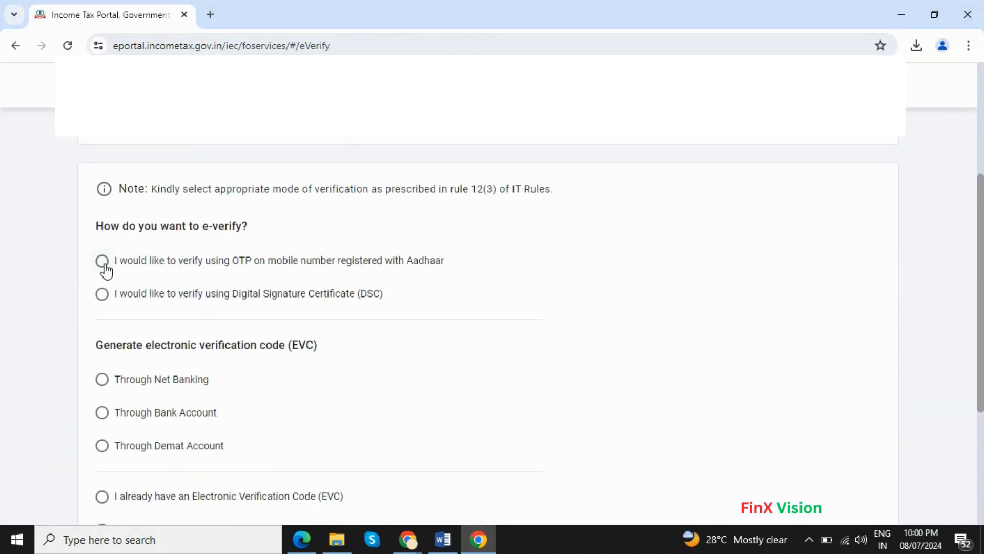
click(104, 264)
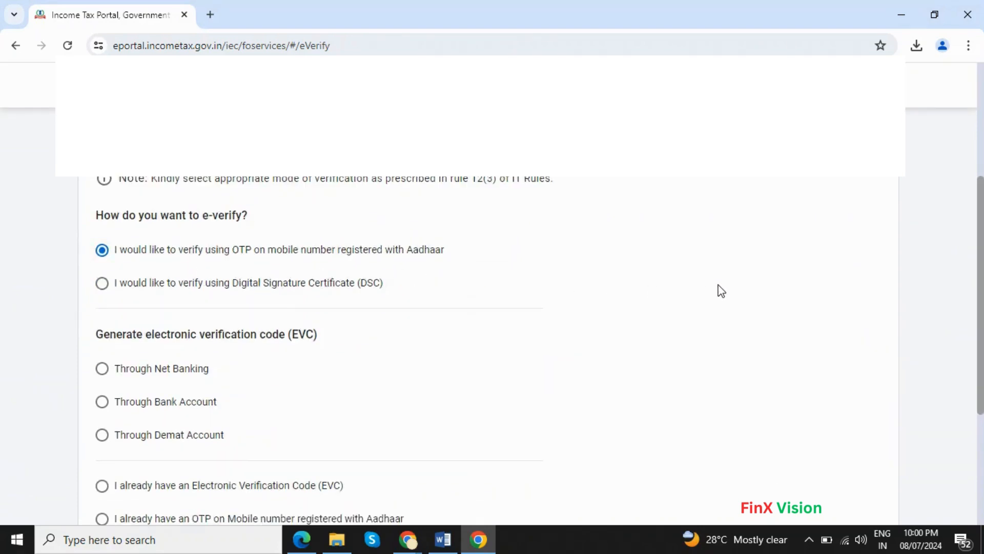
scroll(847, 351, down, 4)
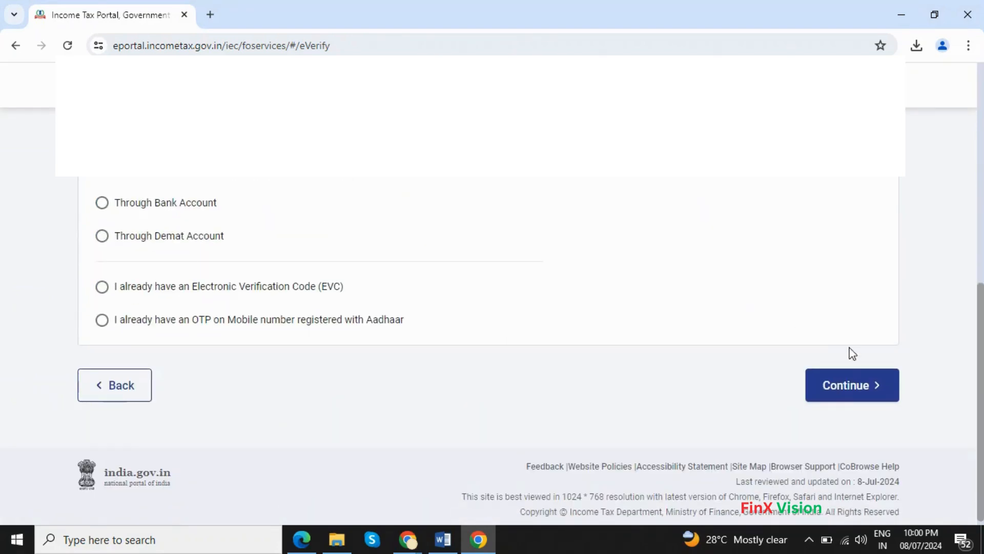
click(849, 388)
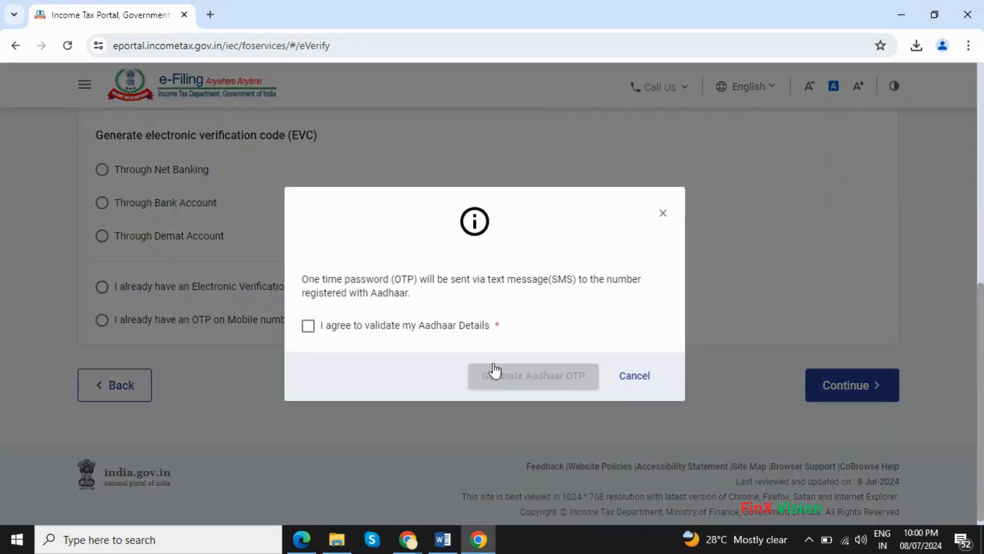
click(337, 330)
click(566, 379)
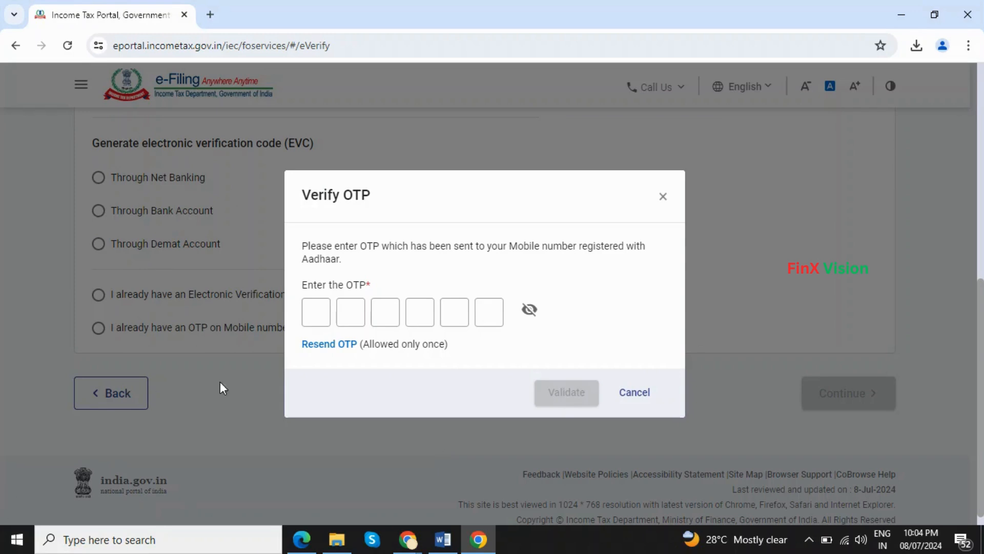
Step: Enter the six-digit Aadhaar OTP, reveal it to check the digits, and submit it for validation
click(319, 320)
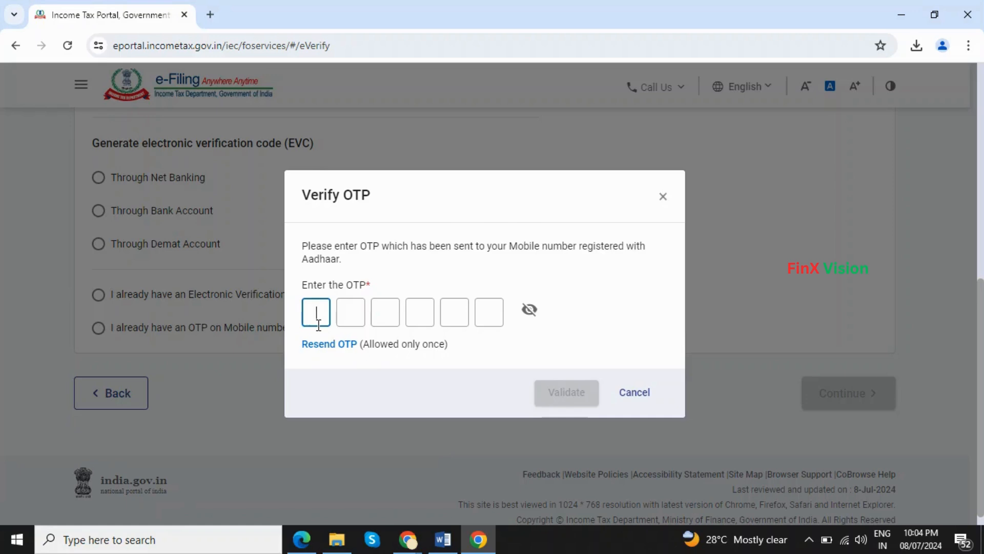
text(***)
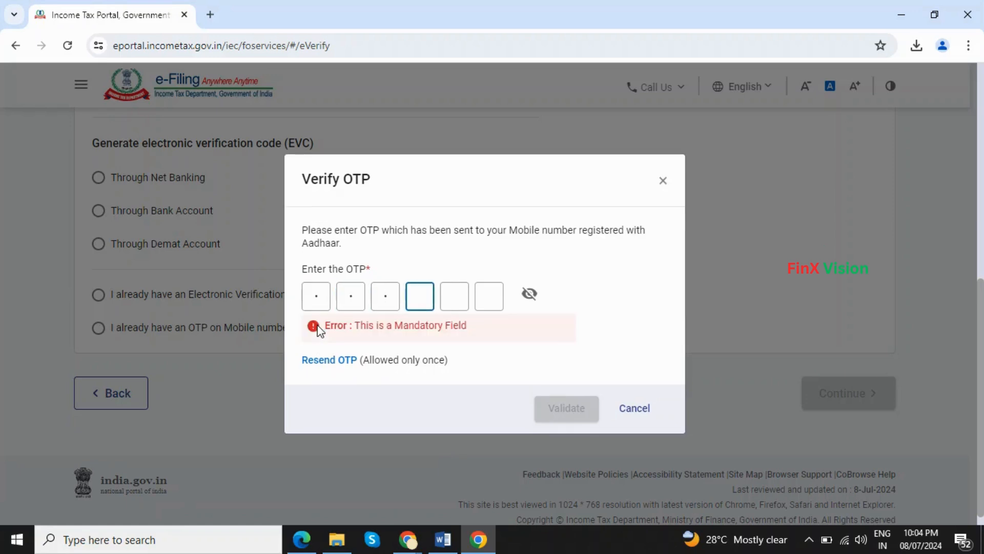
text(***)
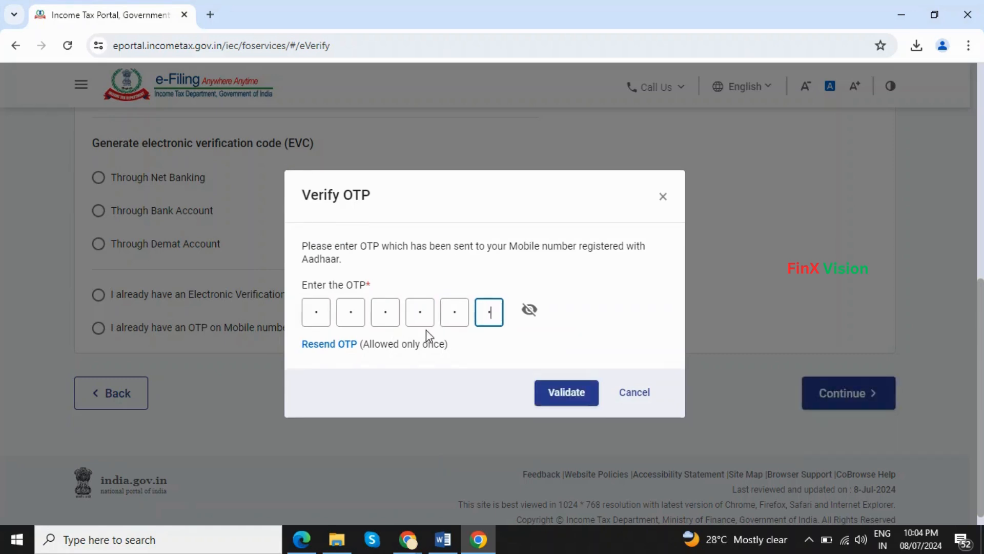
click(528, 310)
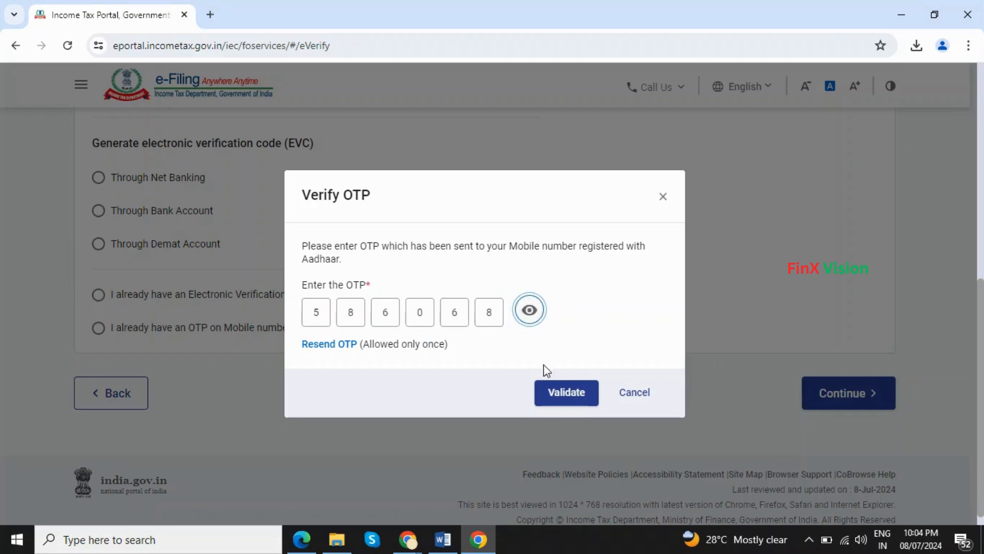
click(559, 395)
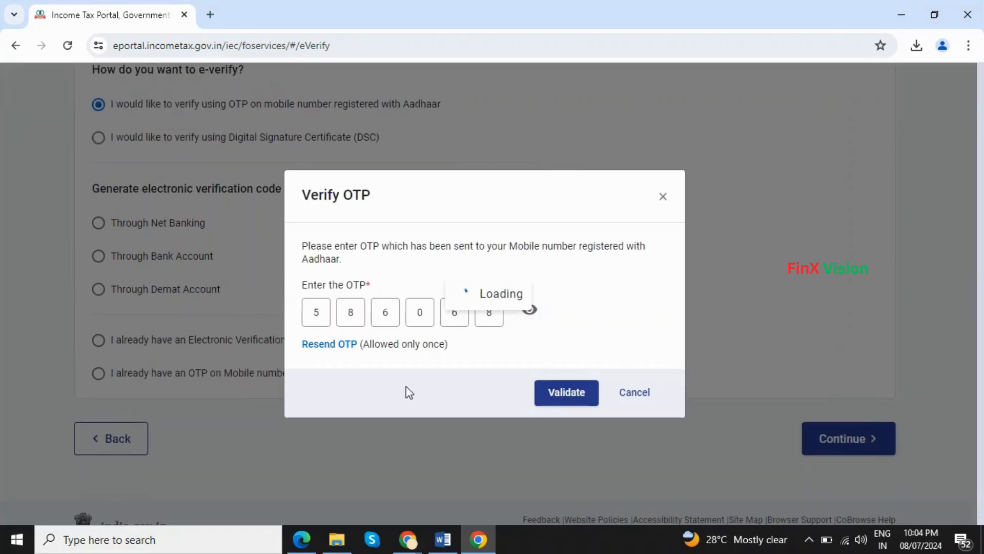